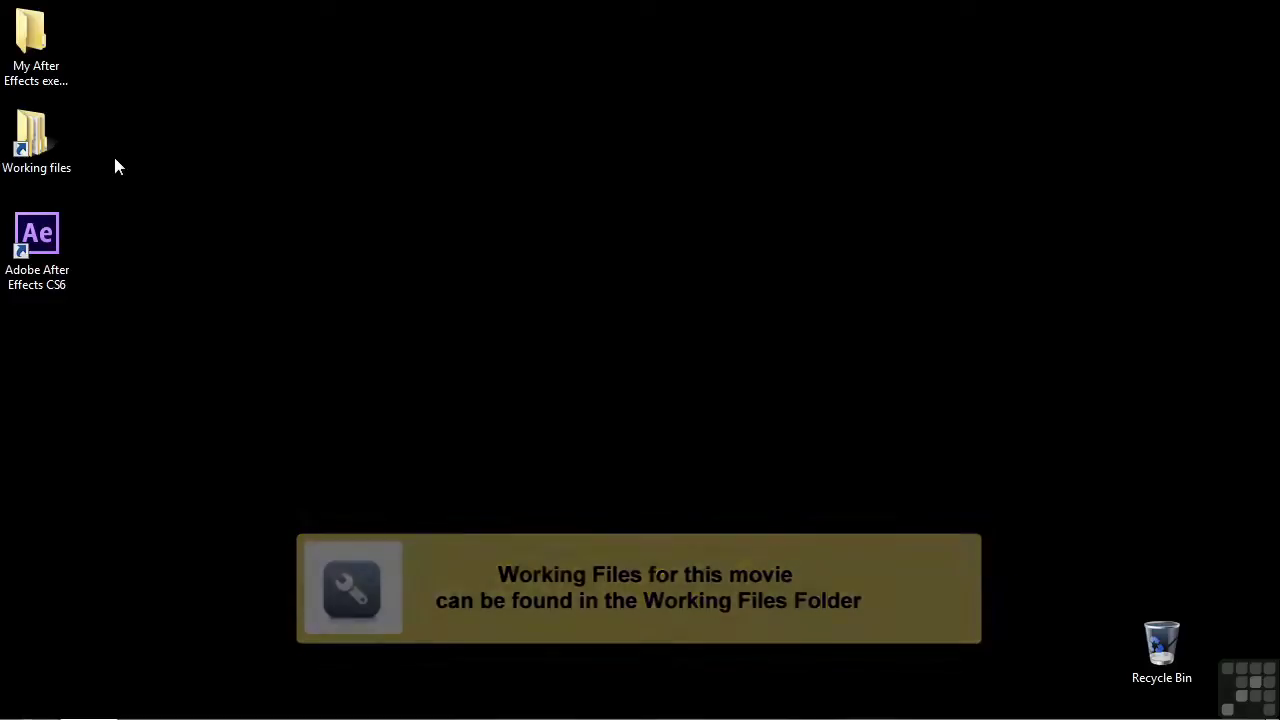
- Open the project 1202-puppet-pin.aep from the After Effects projects folder inside Working files
double_click(53, 139)
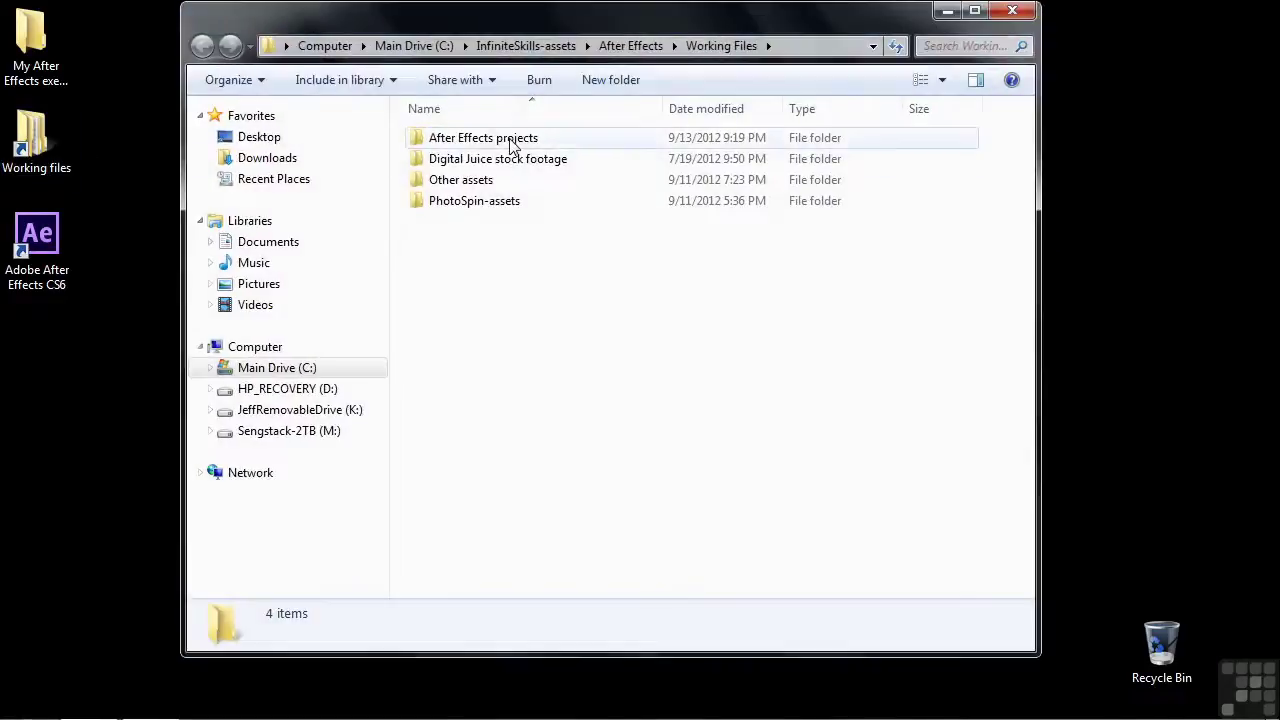
double_click(511, 146)
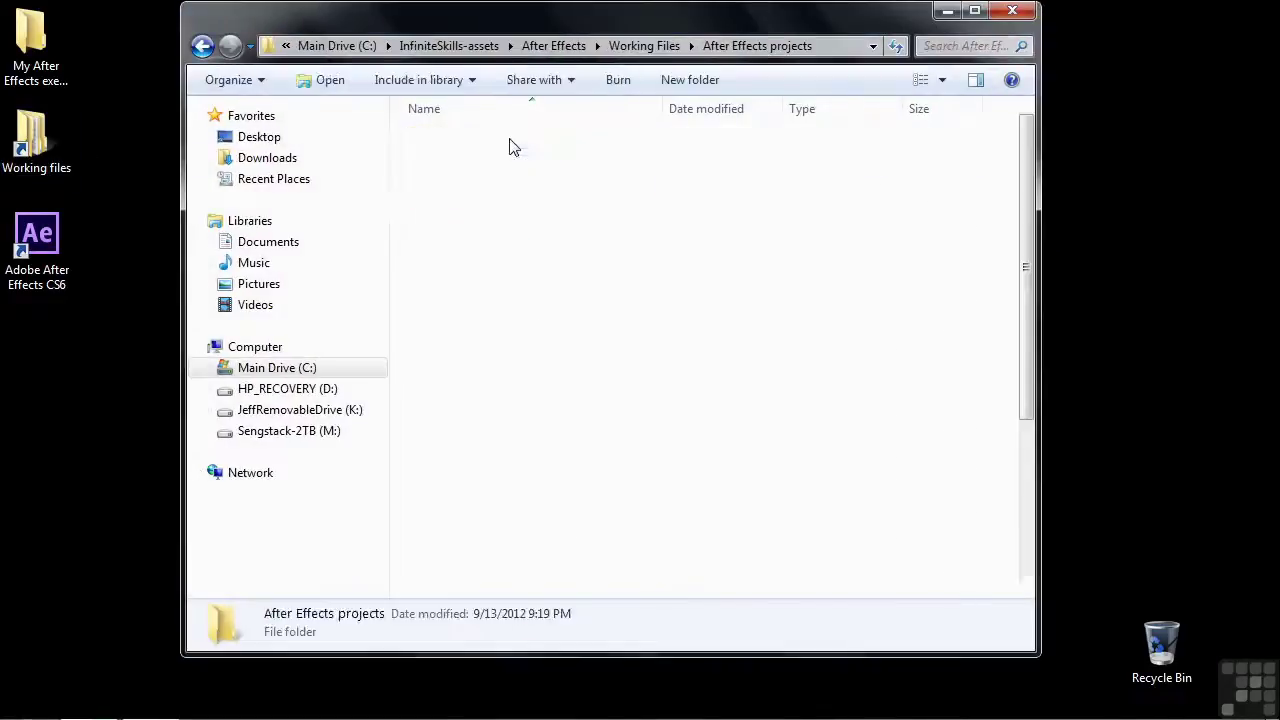
scroll(530, 400, "down", 4)
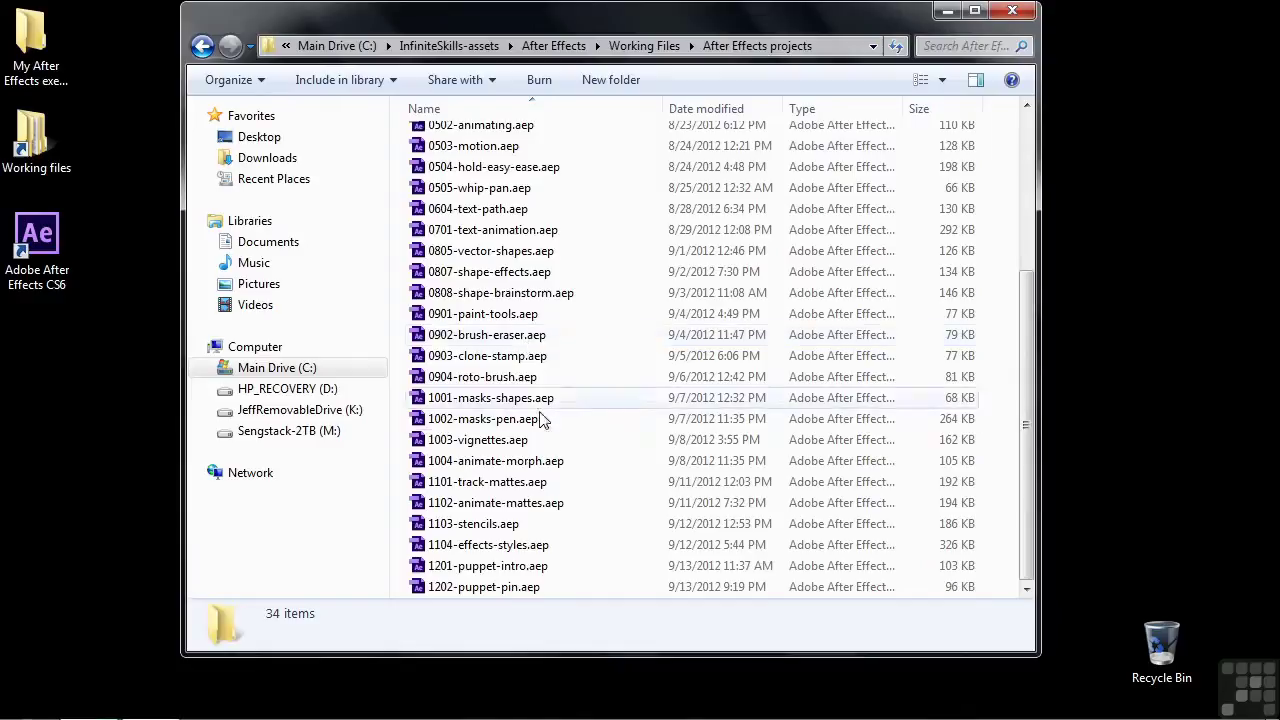
double_click(450, 590)
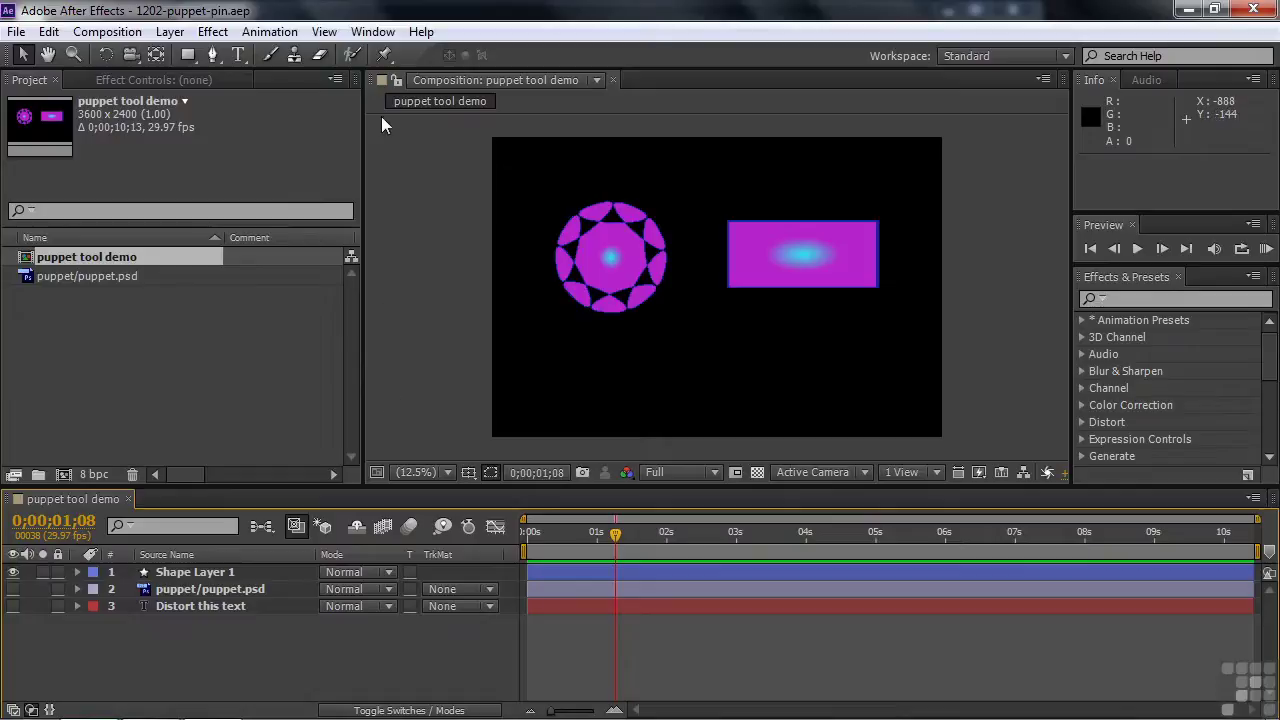
- With the Puppet Pin Tool, place a pin near the left end of the magenta rectangle at about 2080, 952
left_click(384, 56)
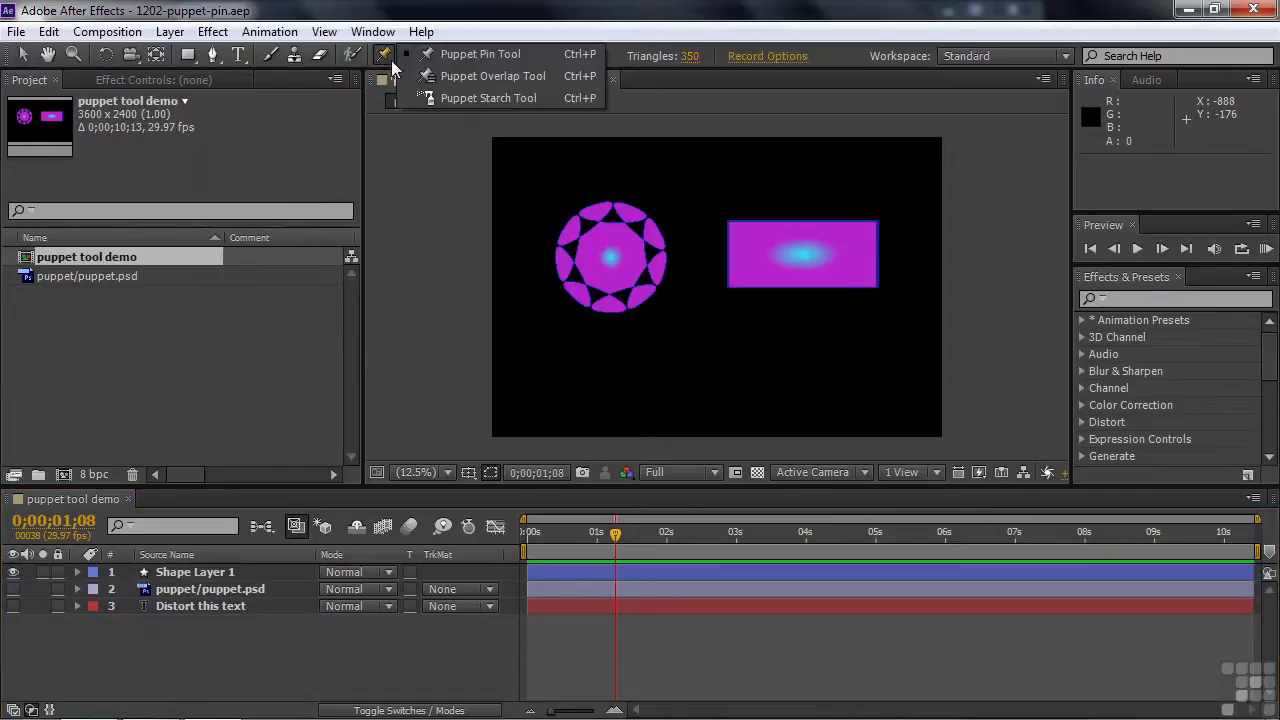
left_click(481, 55)
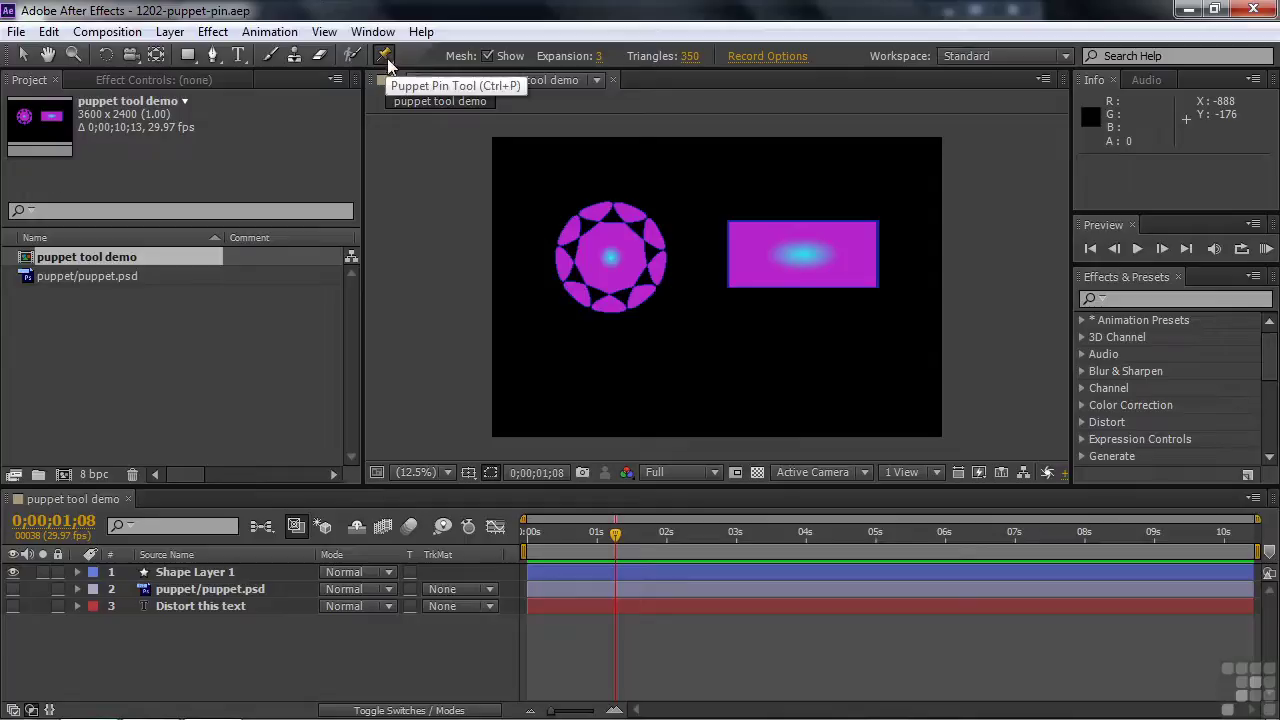
left_click_drag(386, 54, 444, 56)
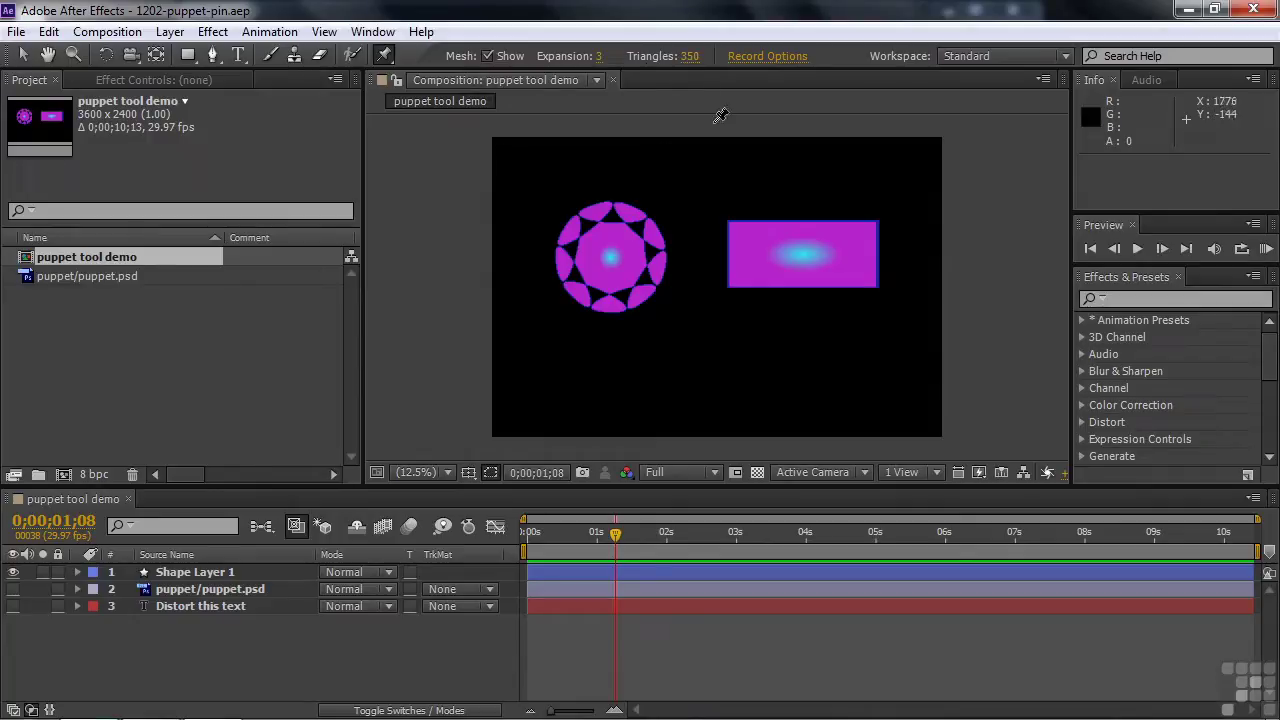
left_click(751, 256)
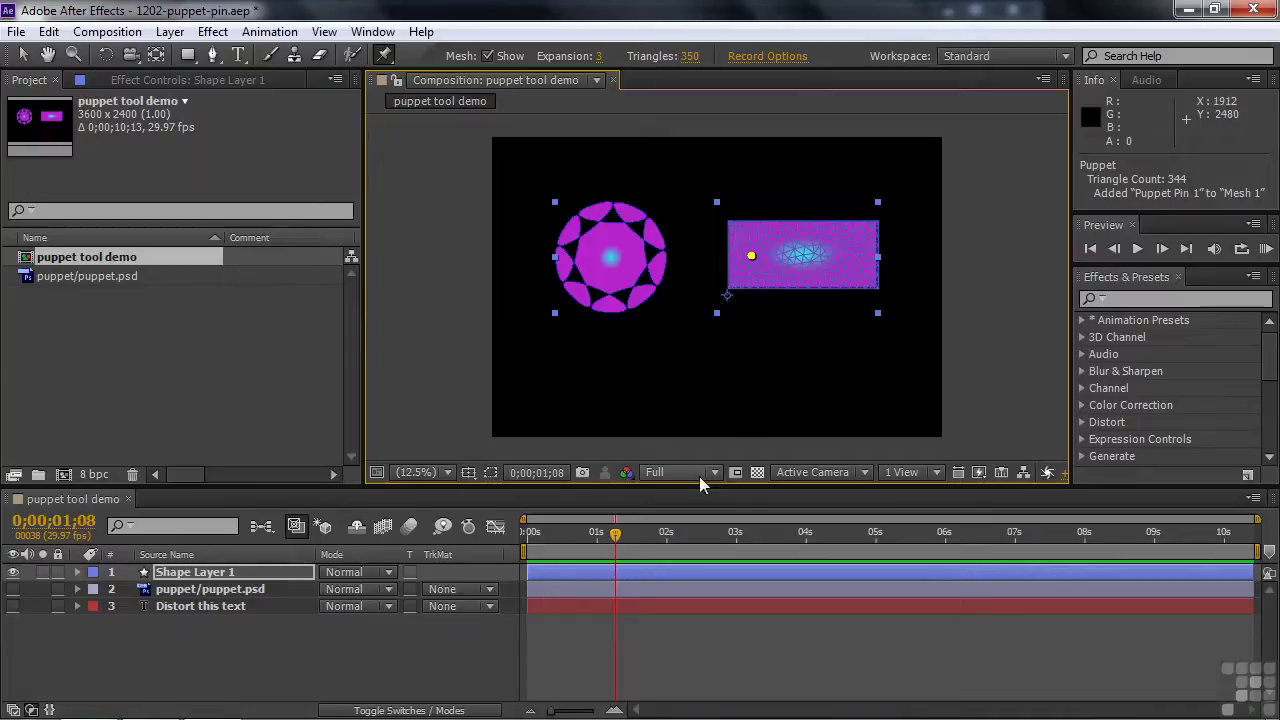
- Examine Shape Layer 1's Puppet effect down through Mesh 1 and Deform to the first pin's Position property
left_click(77, 572)
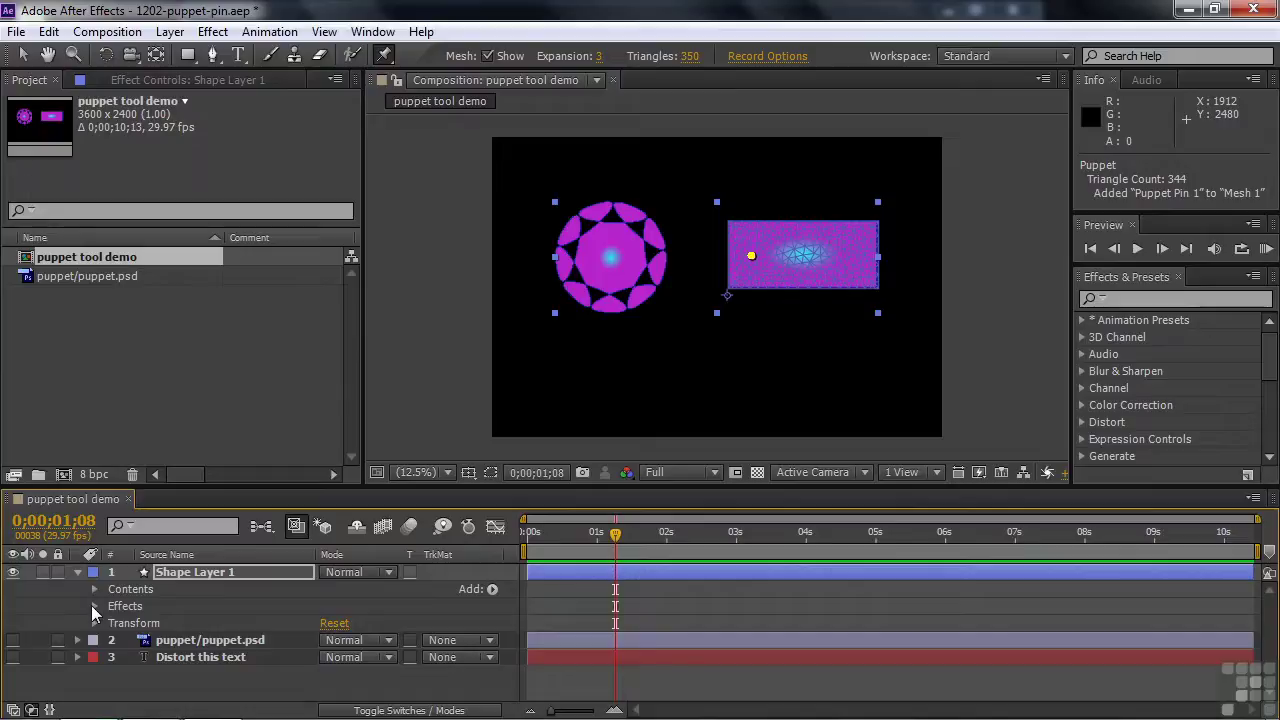
left_click(95, 606)
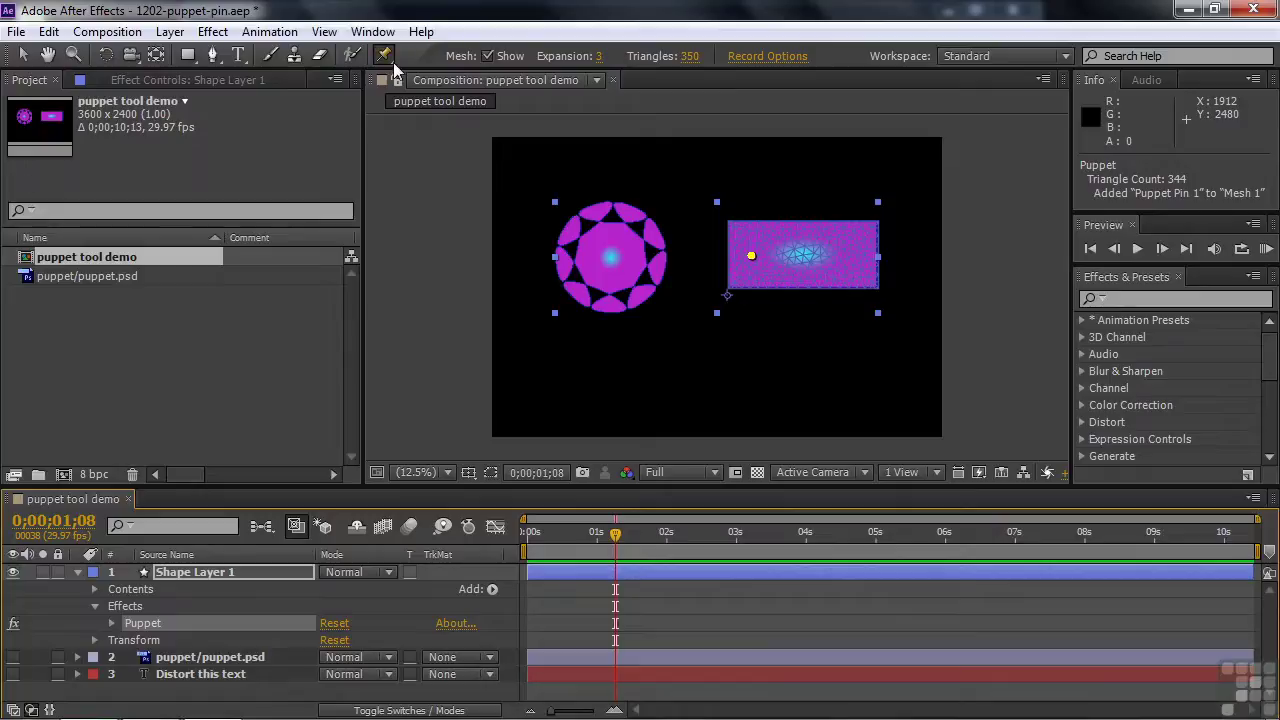
left_click(111, 624)
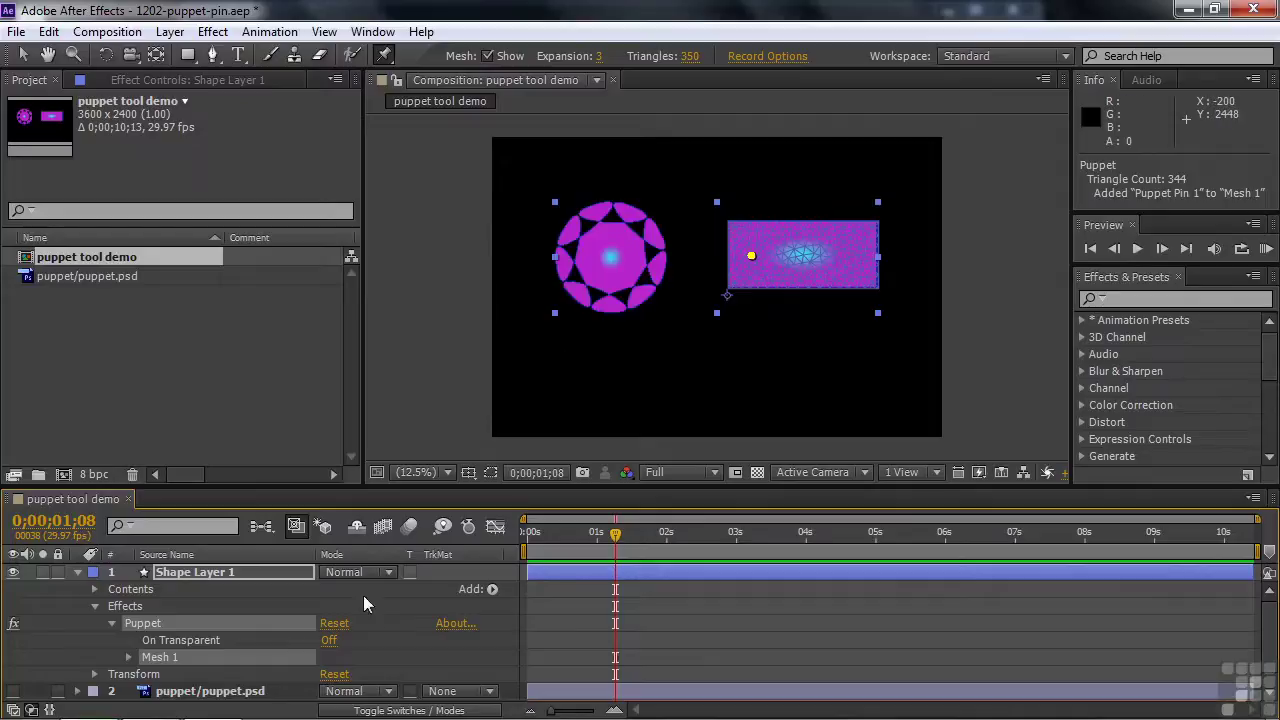
scroll(1268, 668, "down", 1)
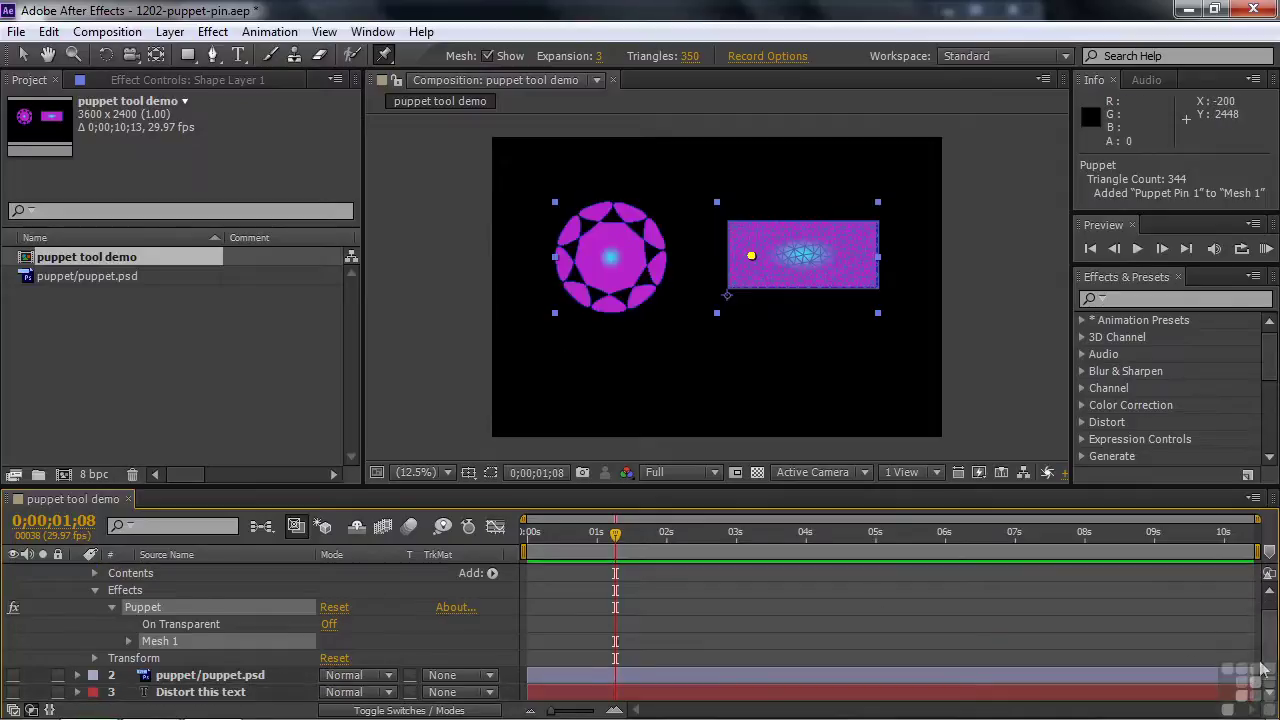
left_click(128, 641)
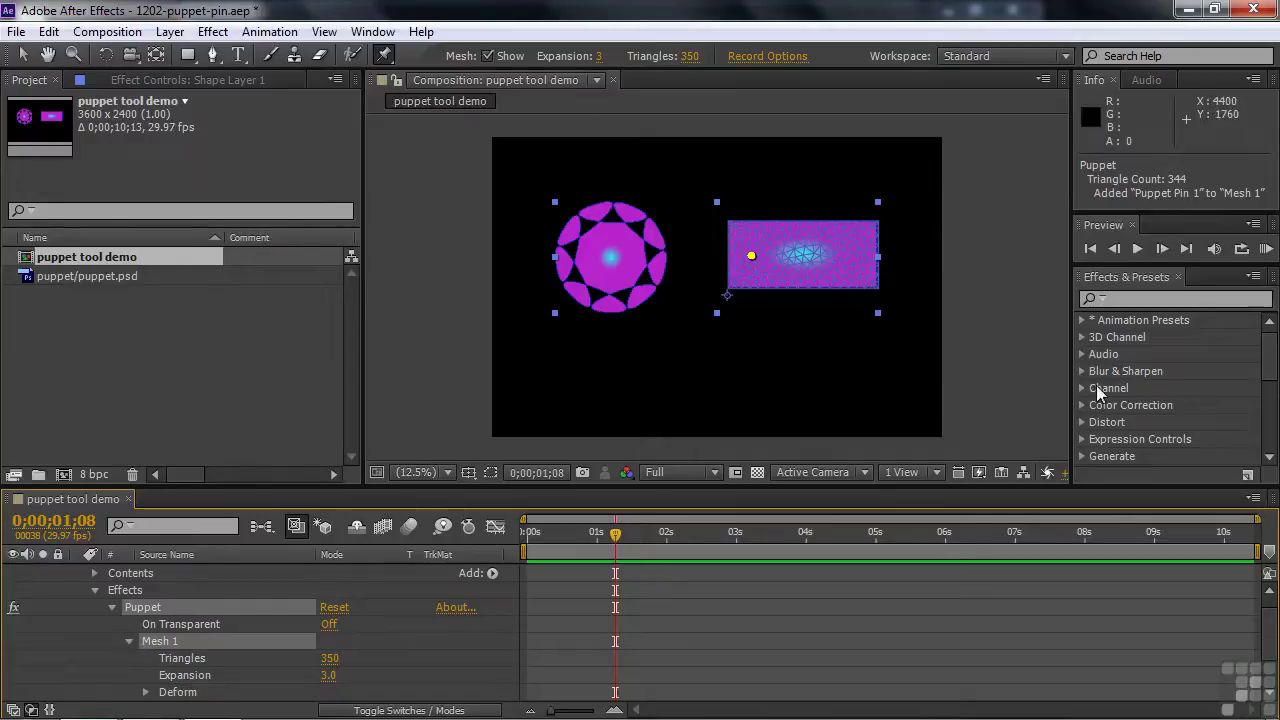
left_click_drag(1270, 637, 1270, 662)
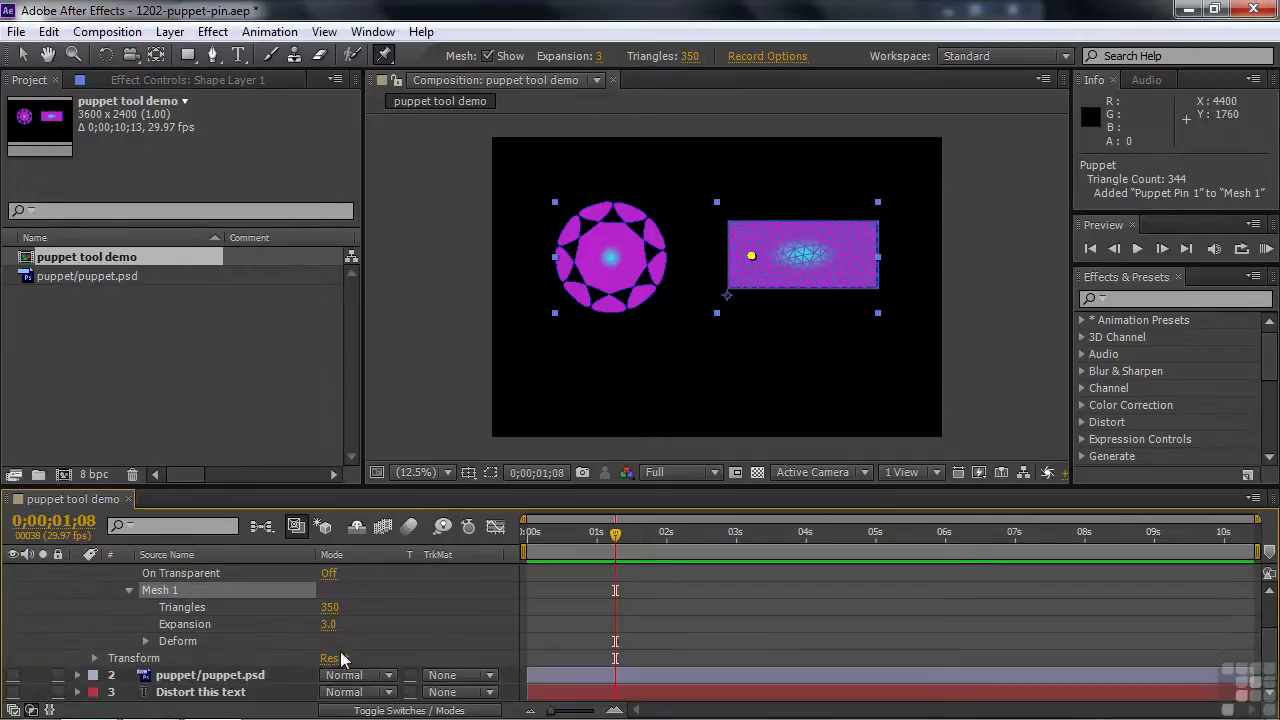
left_click(166, 643)
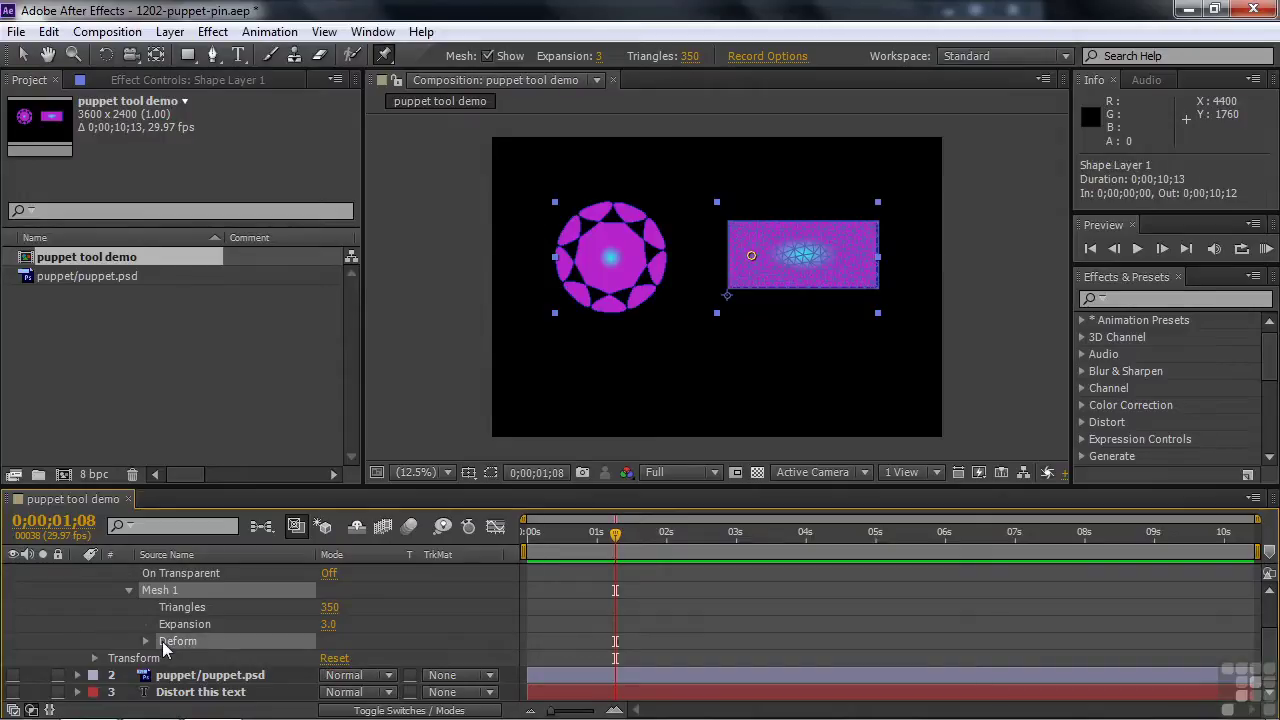
left_click(146, 642)
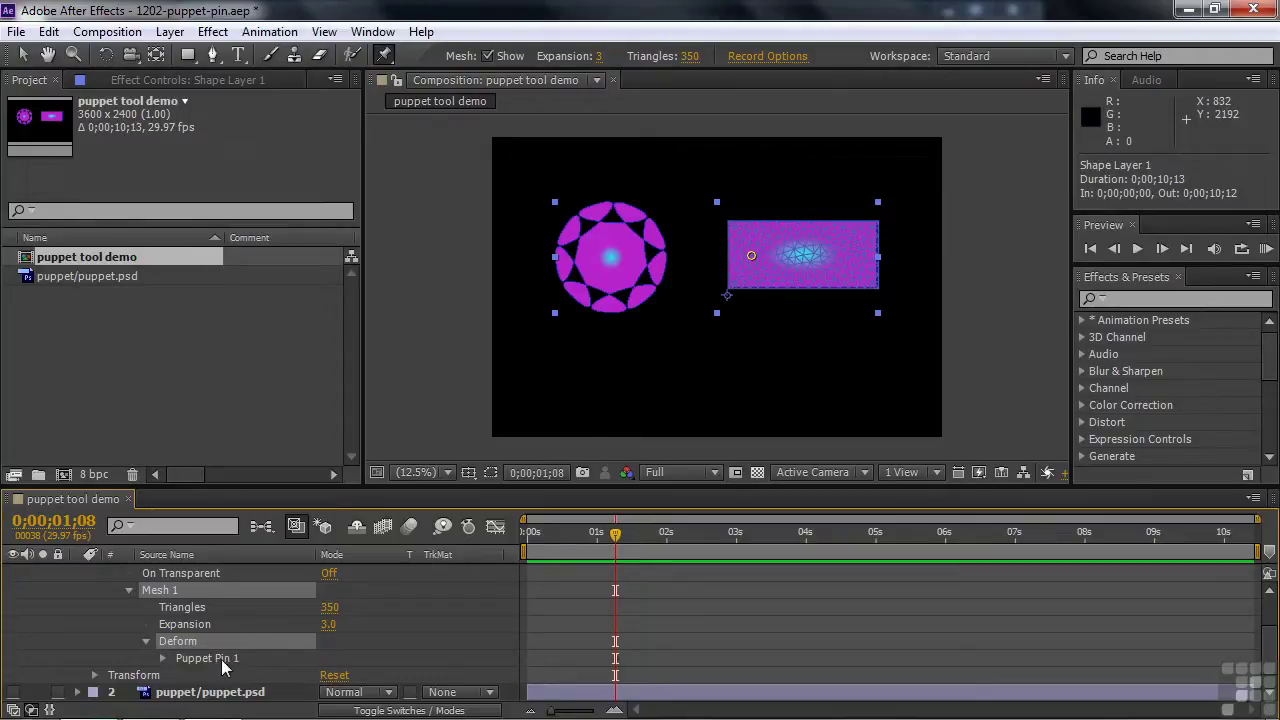
left_click(163, 658)
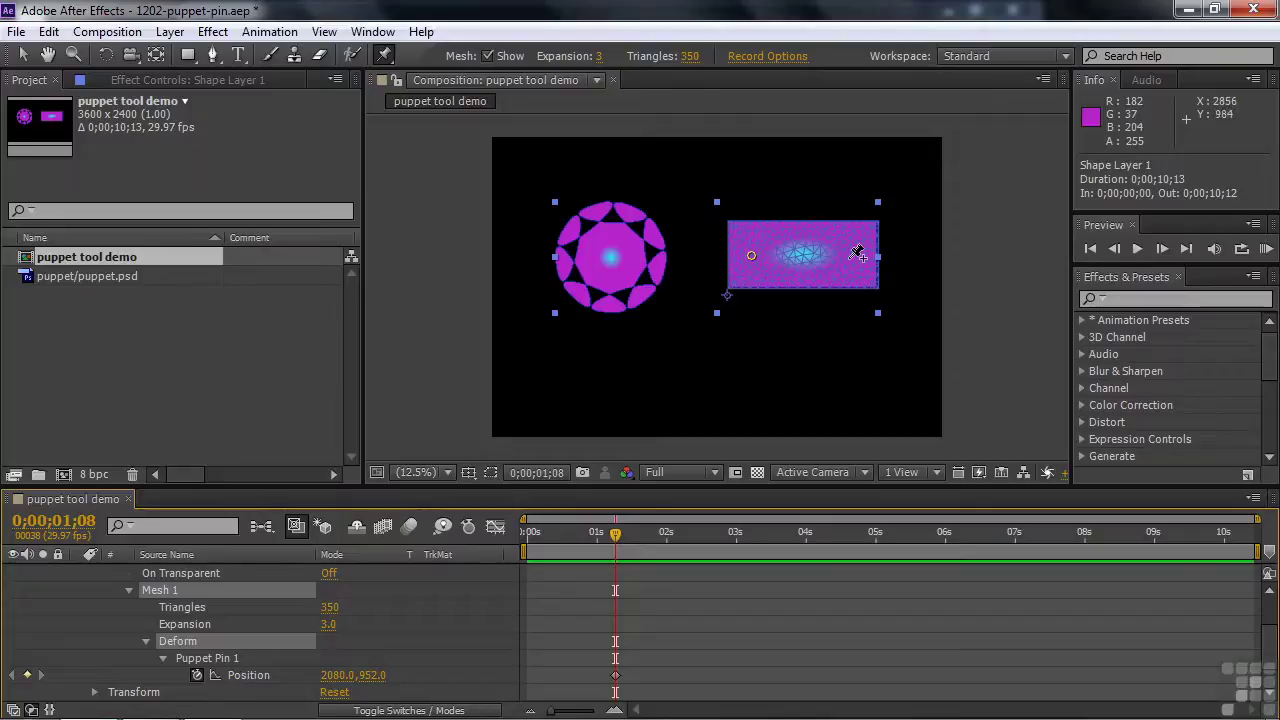
- Add a second puppet pin near the rectangle's right end at about 2856, 968, check its position and collapse both pins' properties
left_click(848, 257)
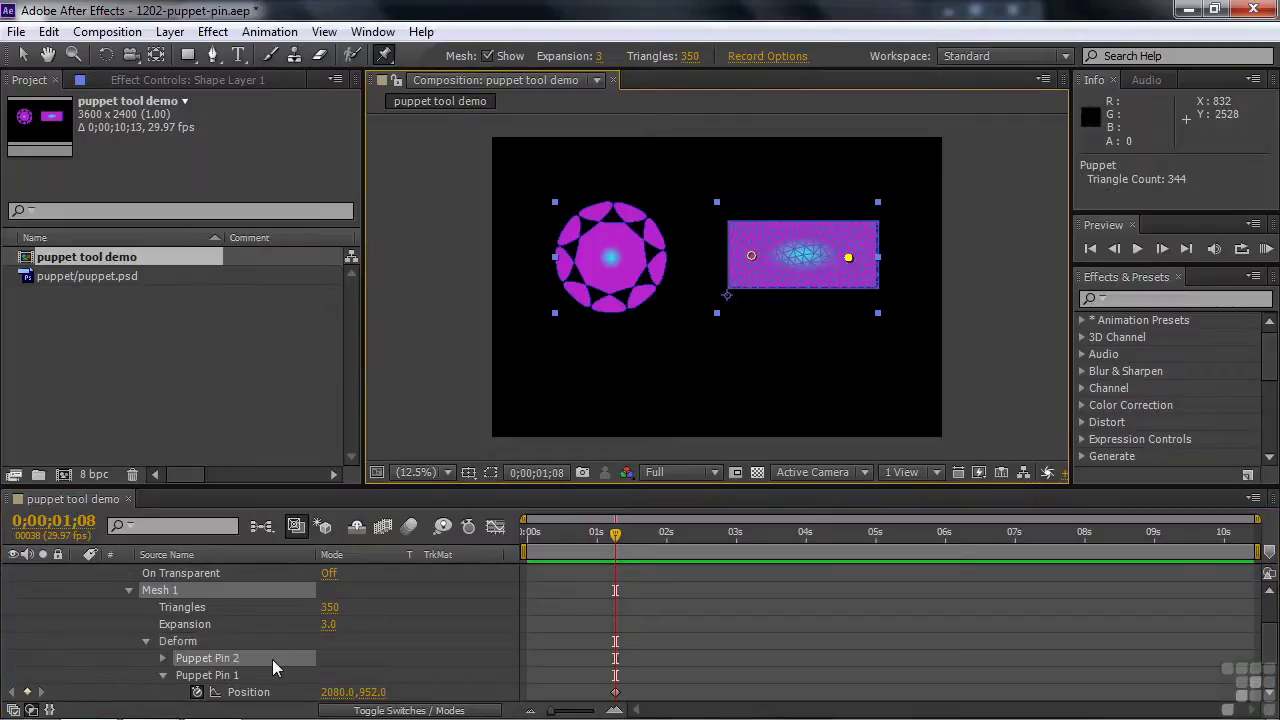
left_click(163, 659)
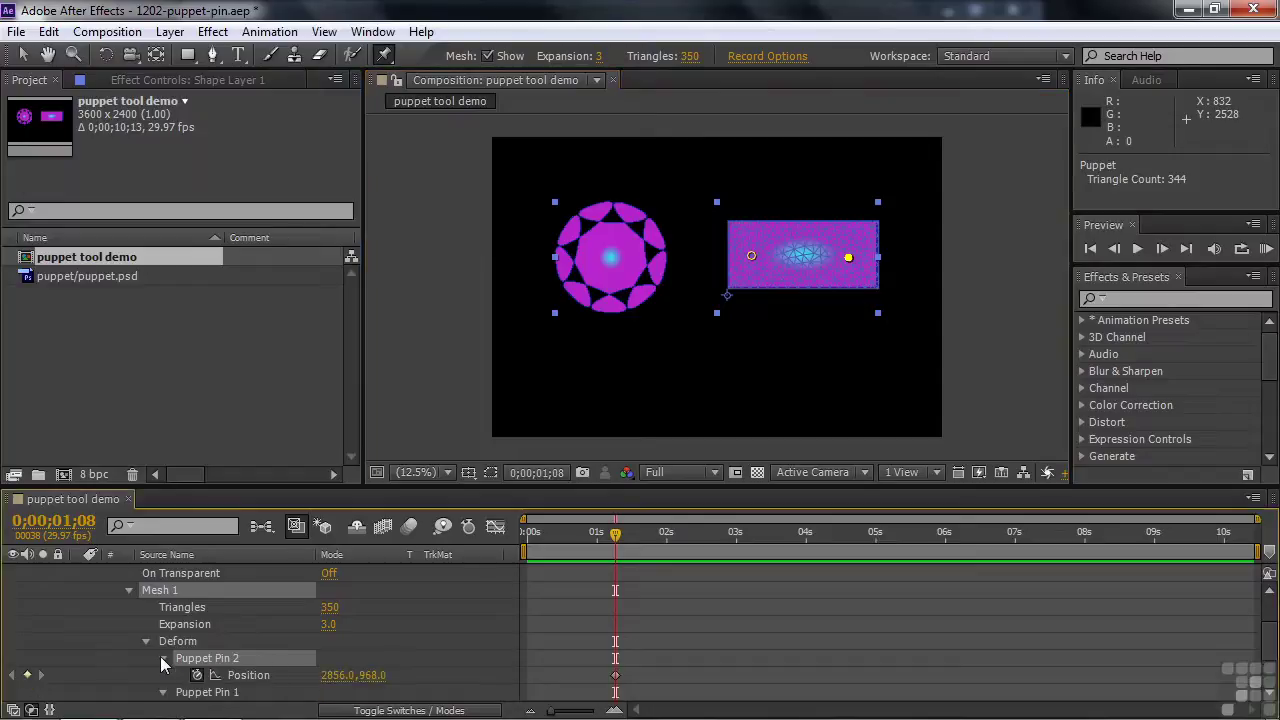
left_click(163, 659)
left_click(163, 676)
- Add a third pin at the rectangle's upper middle, about 2448, 808, and move it down to about 2432, 1056
left_click(800, 242)
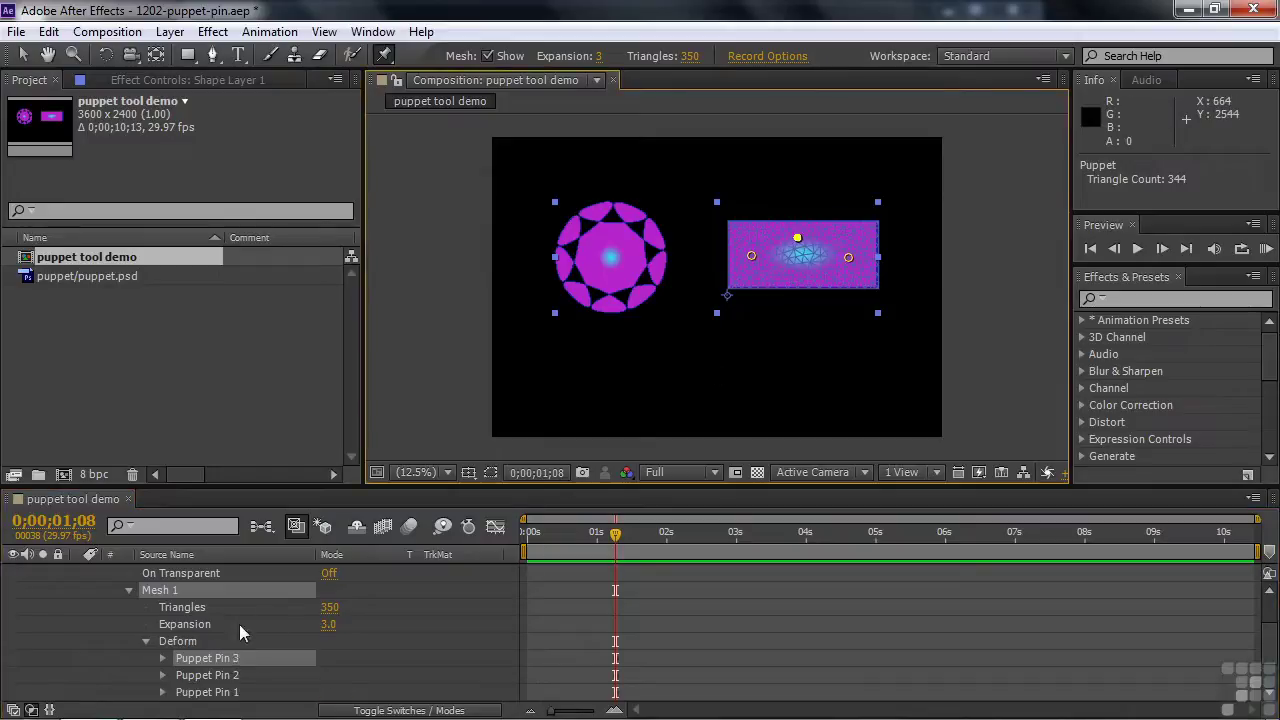
left_click(163, 658)
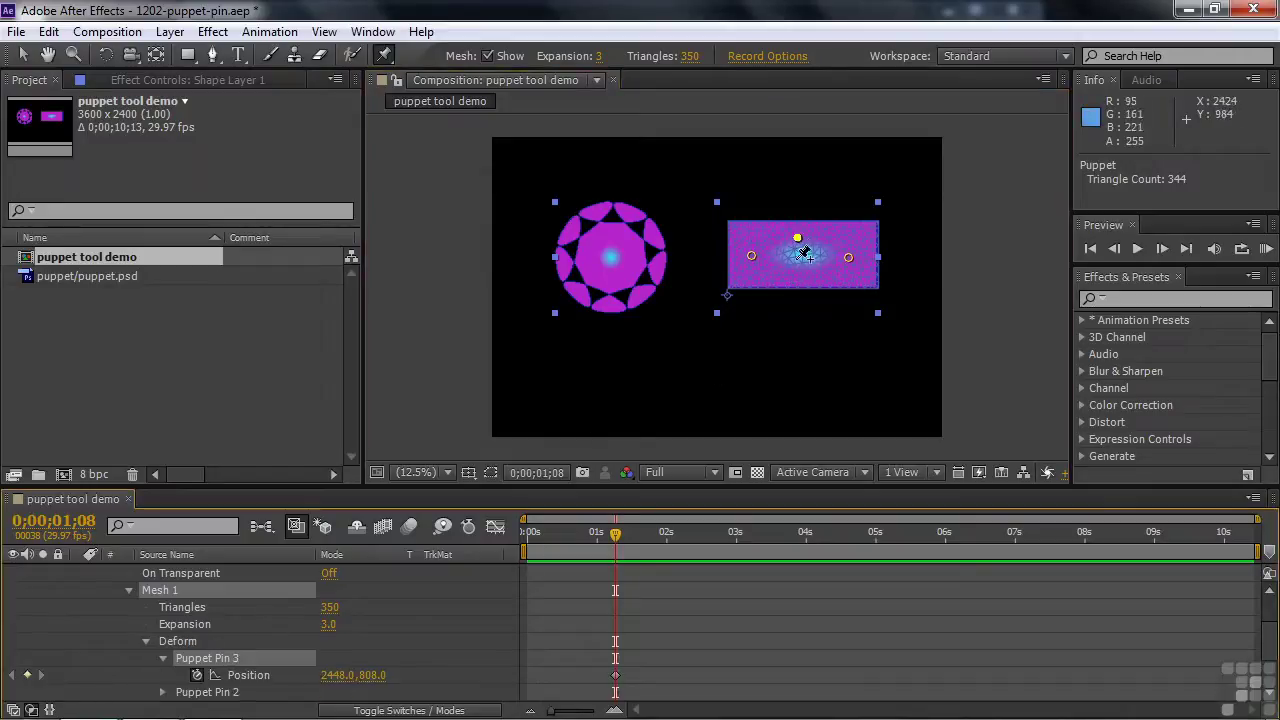
left_click_drag(798, 244, 796, 272)
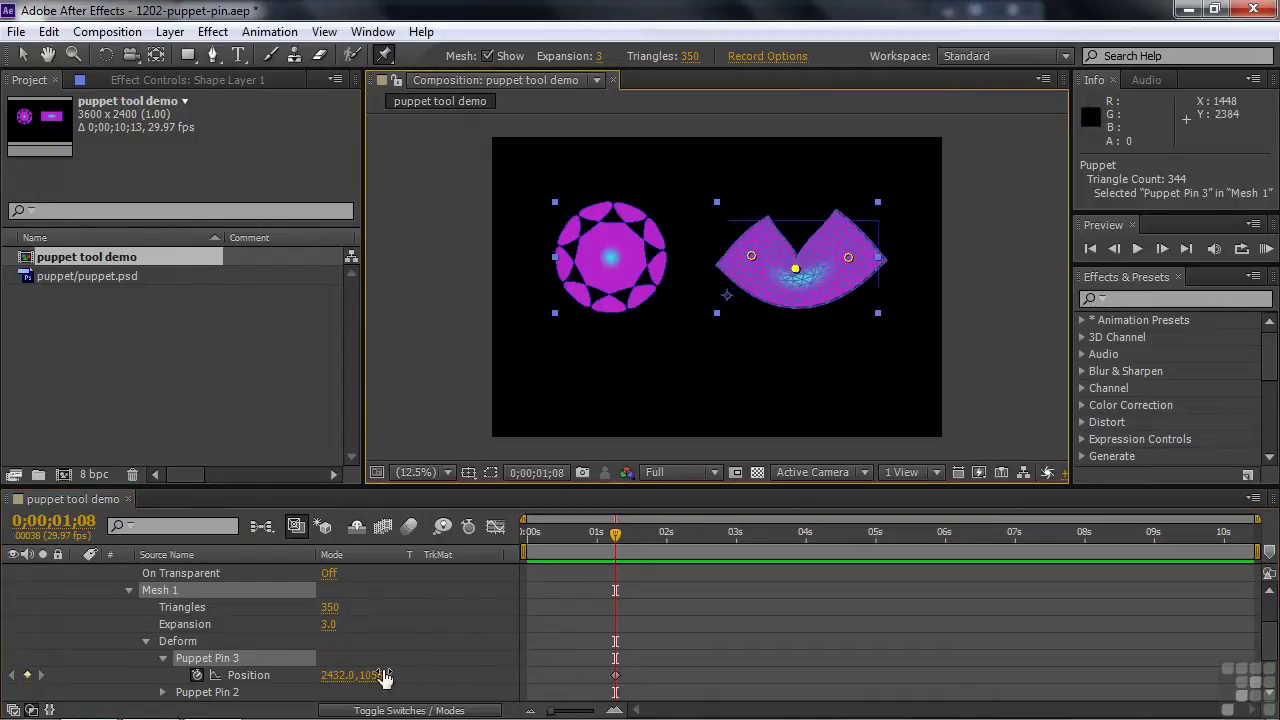
- Animate the middle pin by moving it above the rectangle's top edge between 2 and 3 seconds, and scrub back to 0;00;01;05
left_click_drag(615, 533, 710, 533)
left_click_drag(795, 268, 802, 212)
left_click_drag(710, 534, 610, 568)
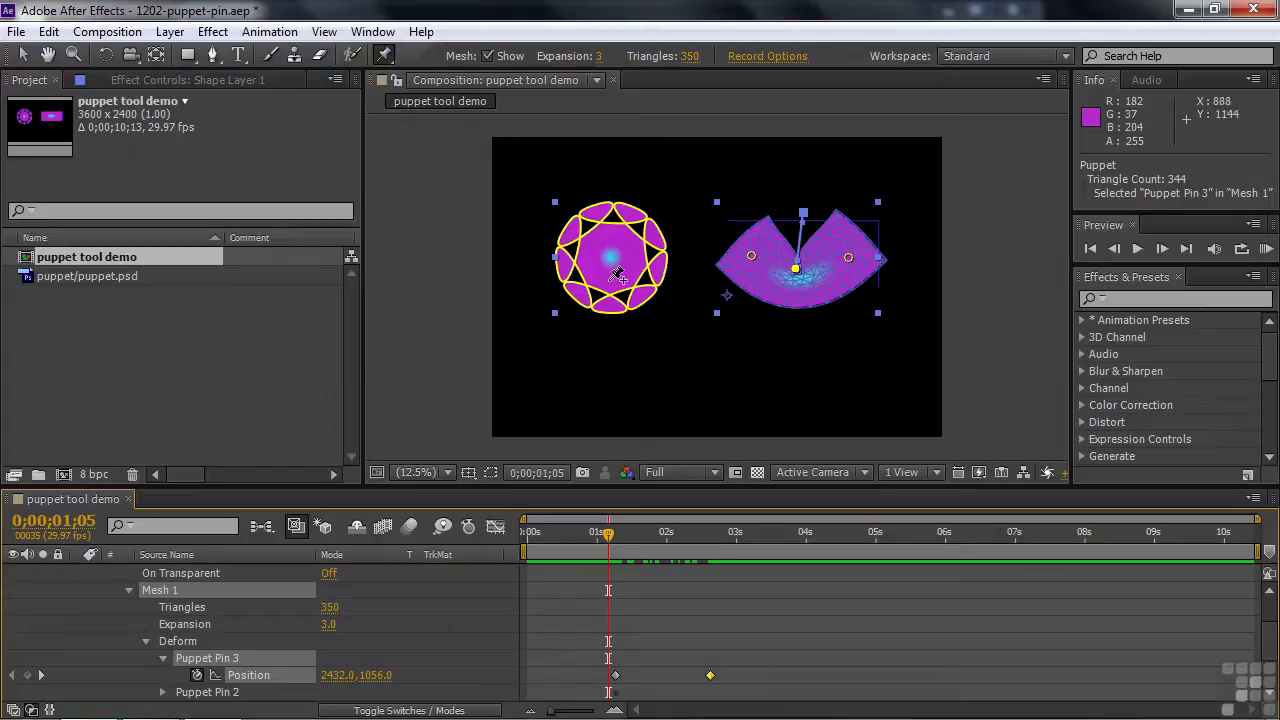
- Add a puppet pin just below the center of the circular shape to give it a separate mesh
left_click(622, 277)
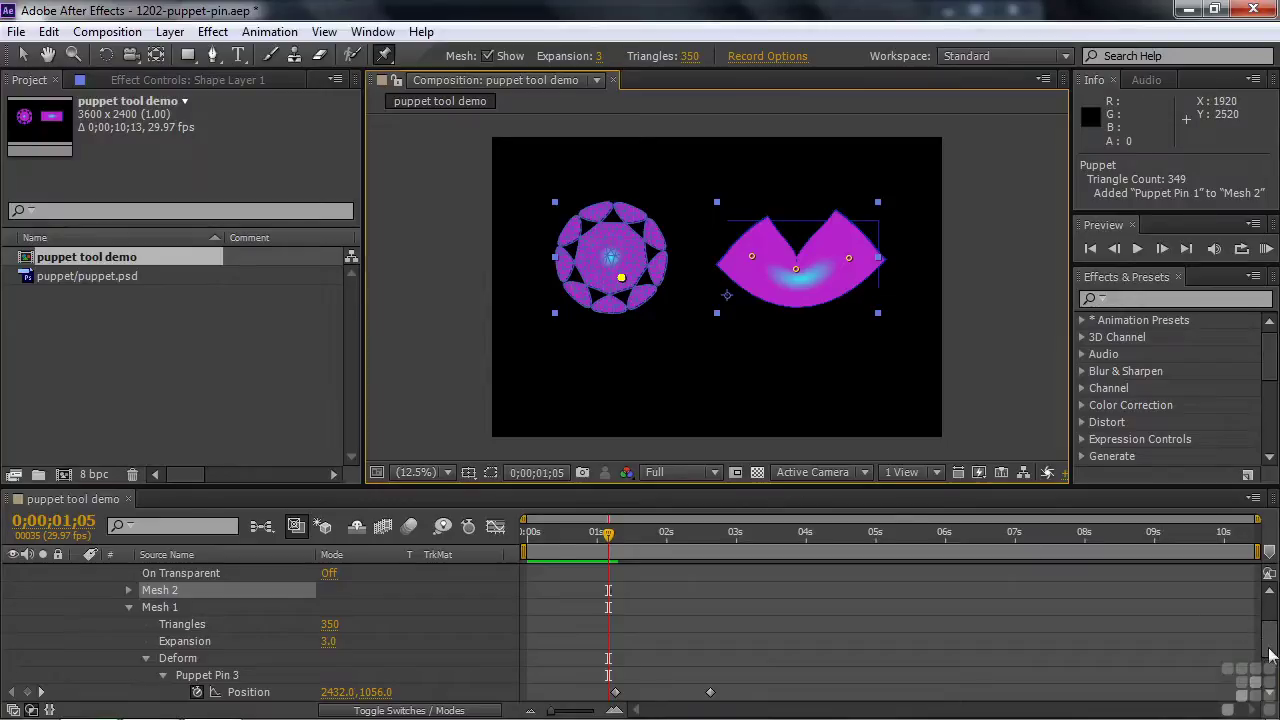
left_click_drag(1266, 646, 1270, 625)
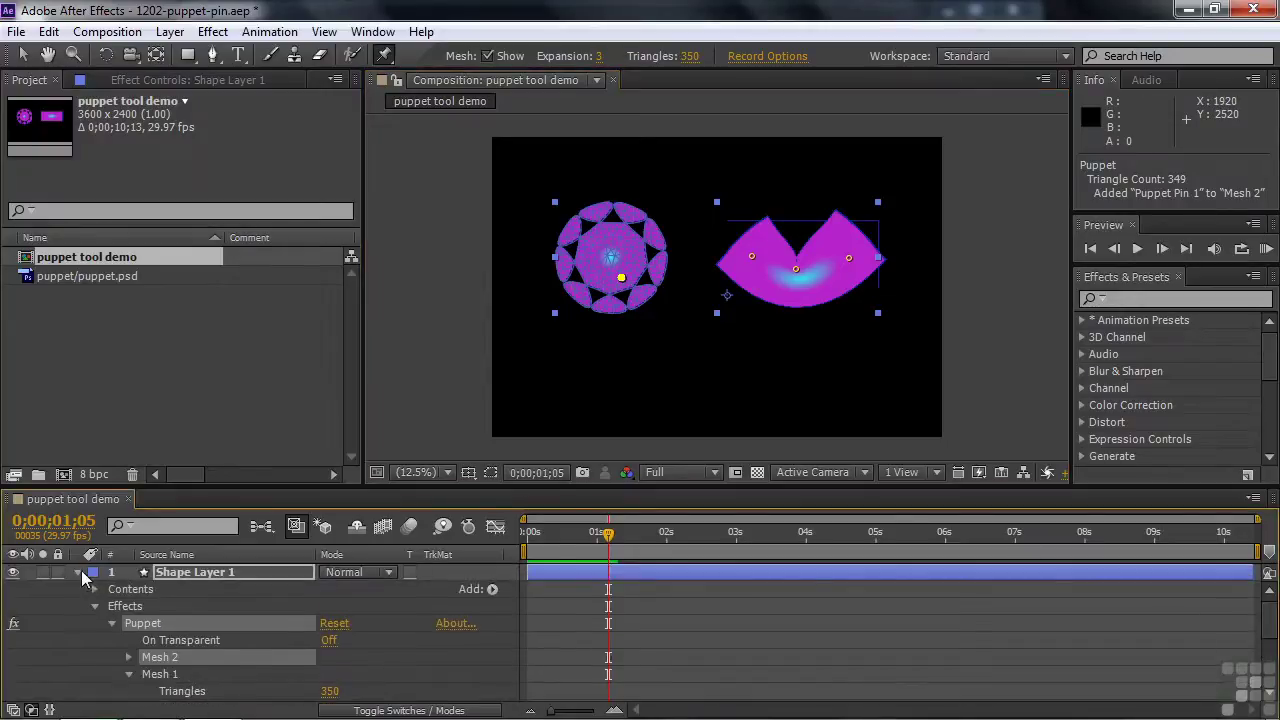
- Collapse and hide Shape Layer 1, and make the puppet/puppet.psd layer visible
left_click(78, 572)
left_click(13, 572)
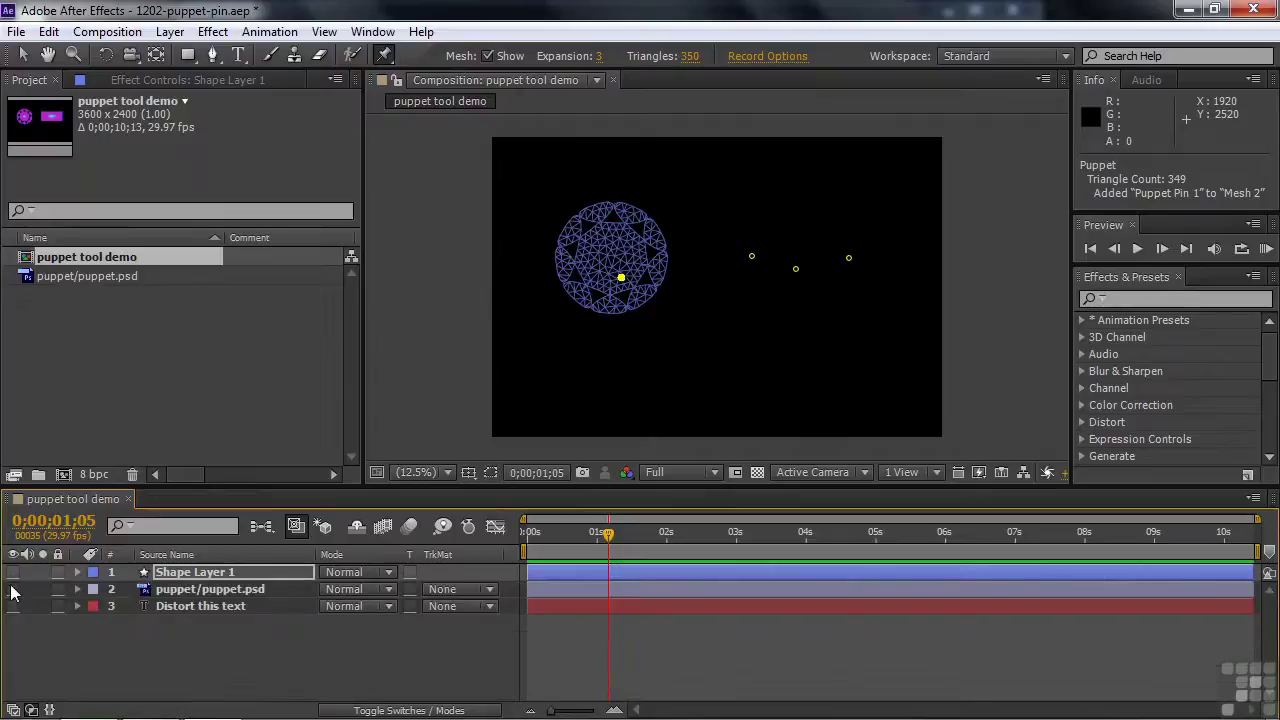
left_click(13, 589)
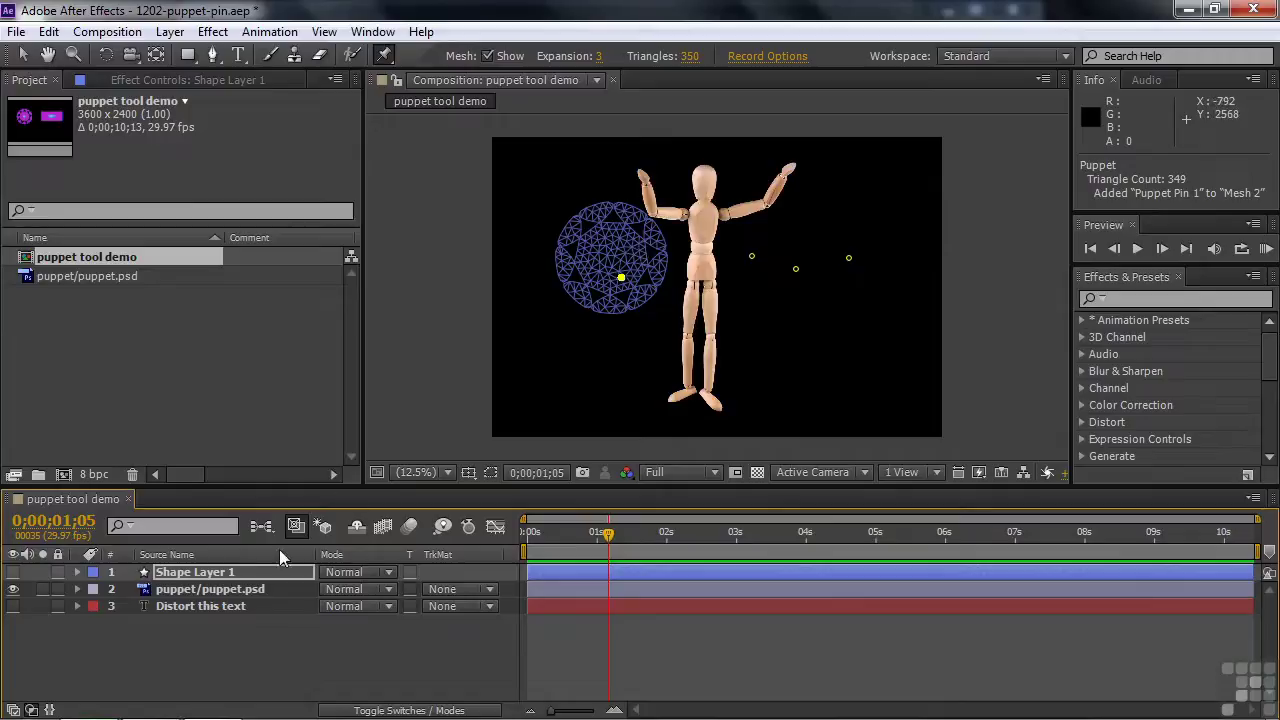
- Place one puppet pin on each ankle of the wooden mannequin in the puppet/puppet.psd layer
left_click(199, 589)
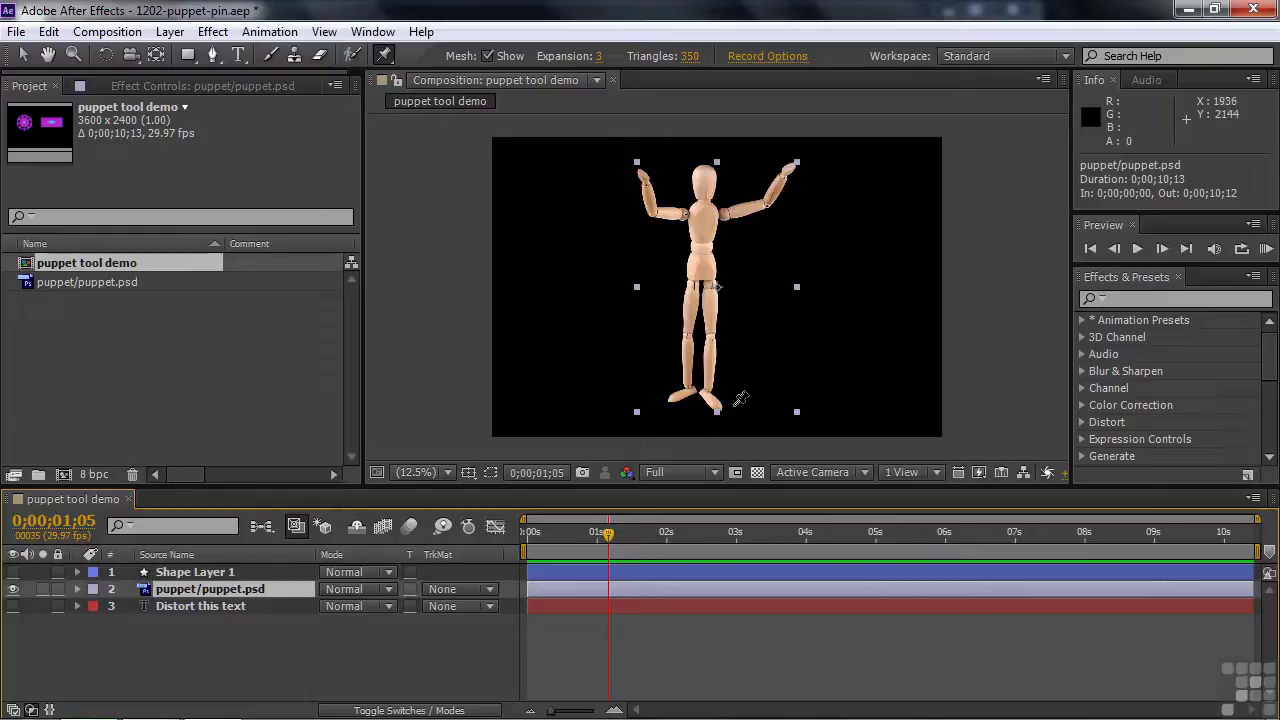
left_click(705, 395)
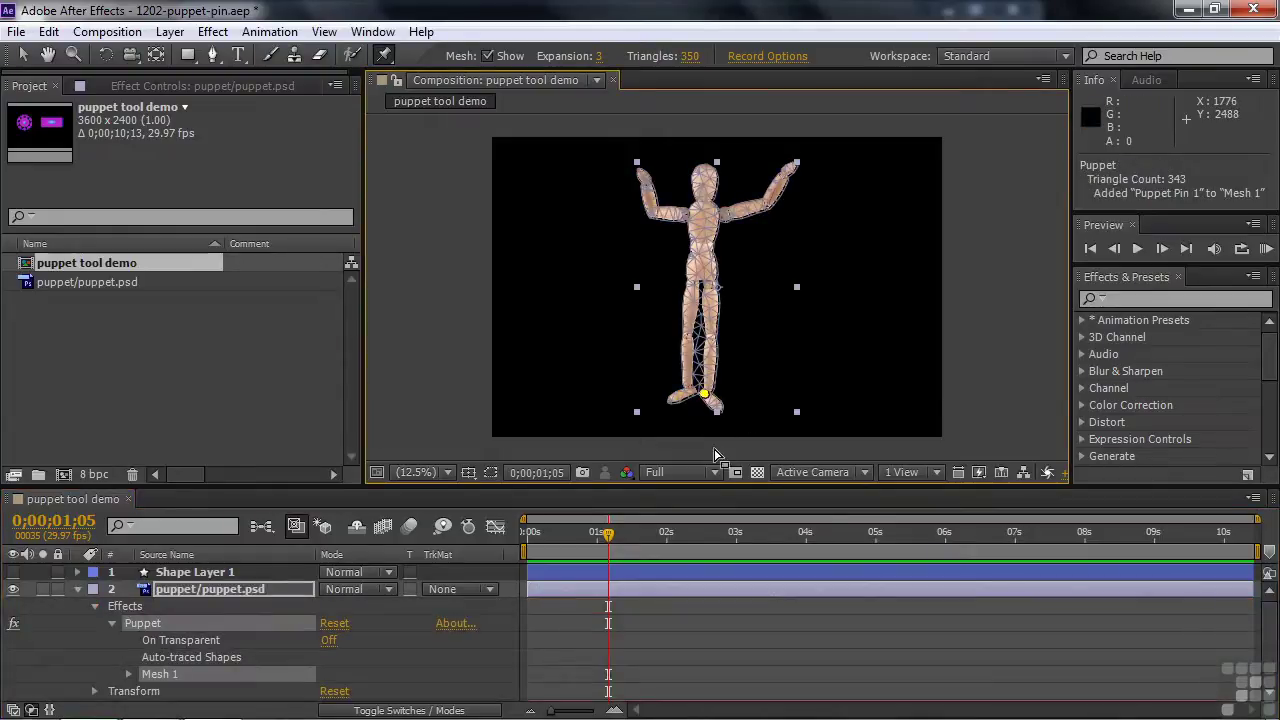
left_click(686, 391)
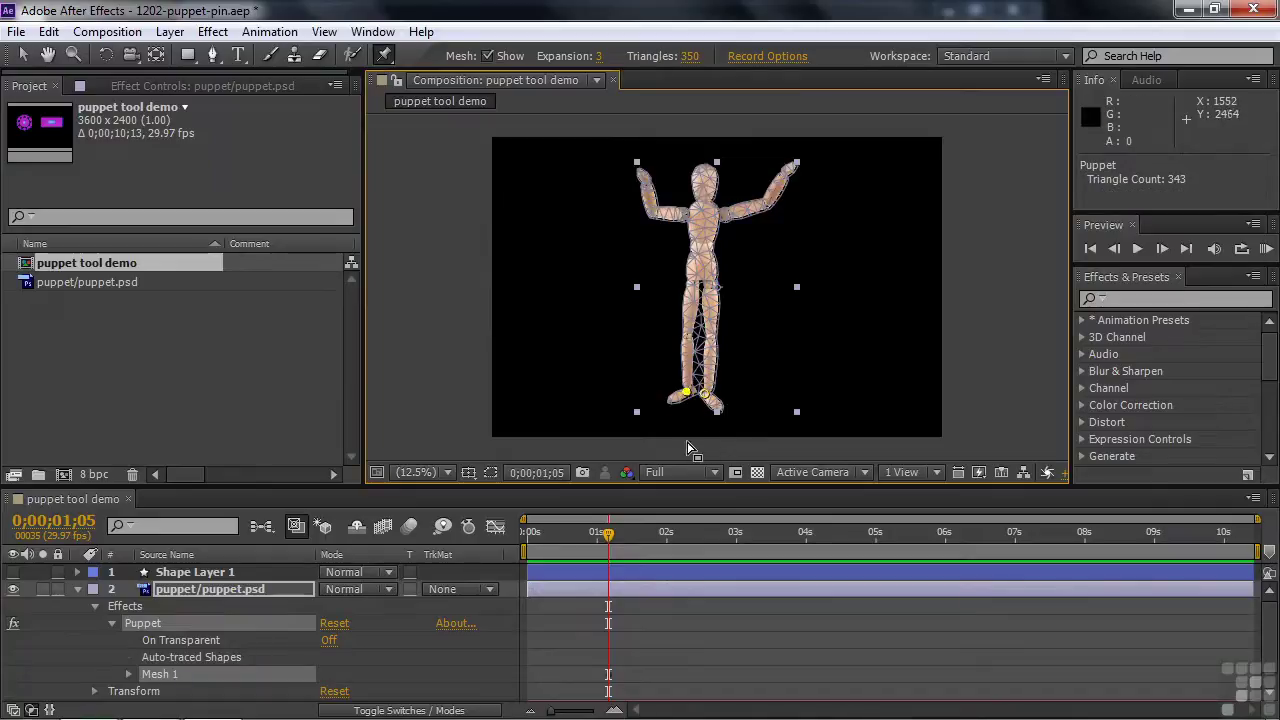
- Try moving the mannequin's right-hand ankle pin slightly outward, and undo the move
left_click(706, 396)
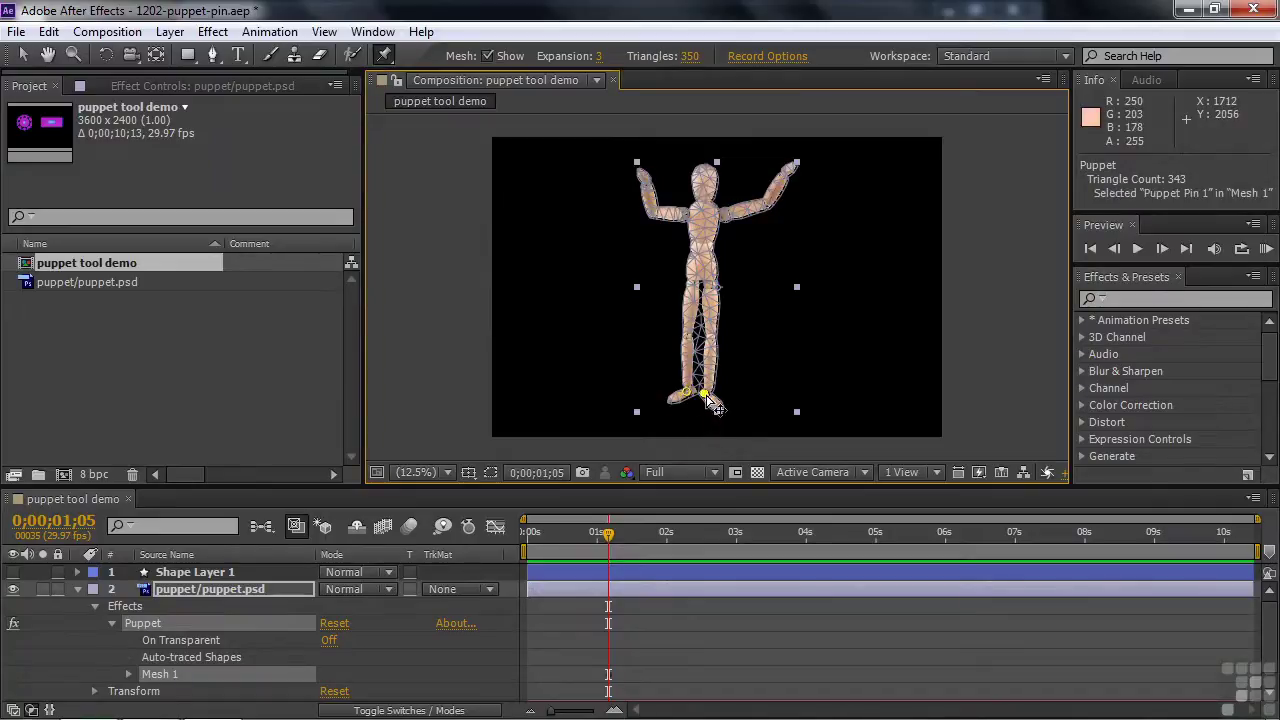
mouse_move(707, 398)
left_mouse_down()
mouse_move(775, 400)
mouse_move(714, 394)
left_mouse_up()
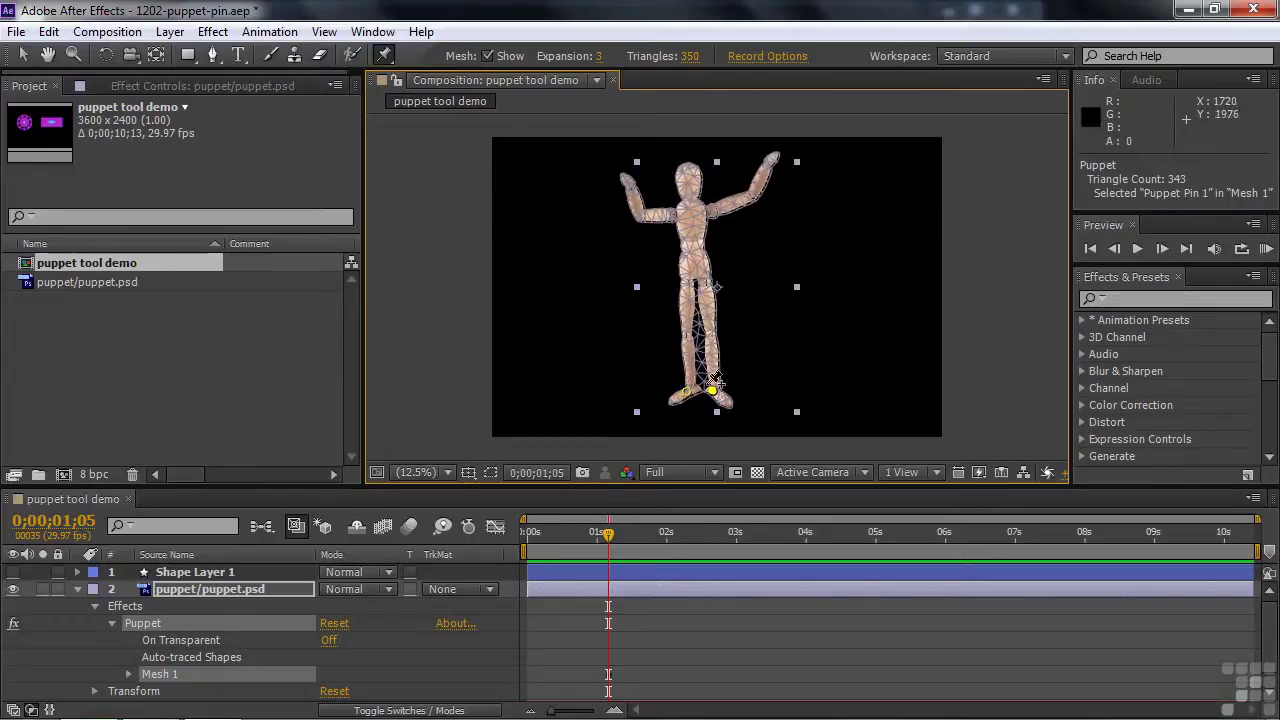
key("ctrl+z")
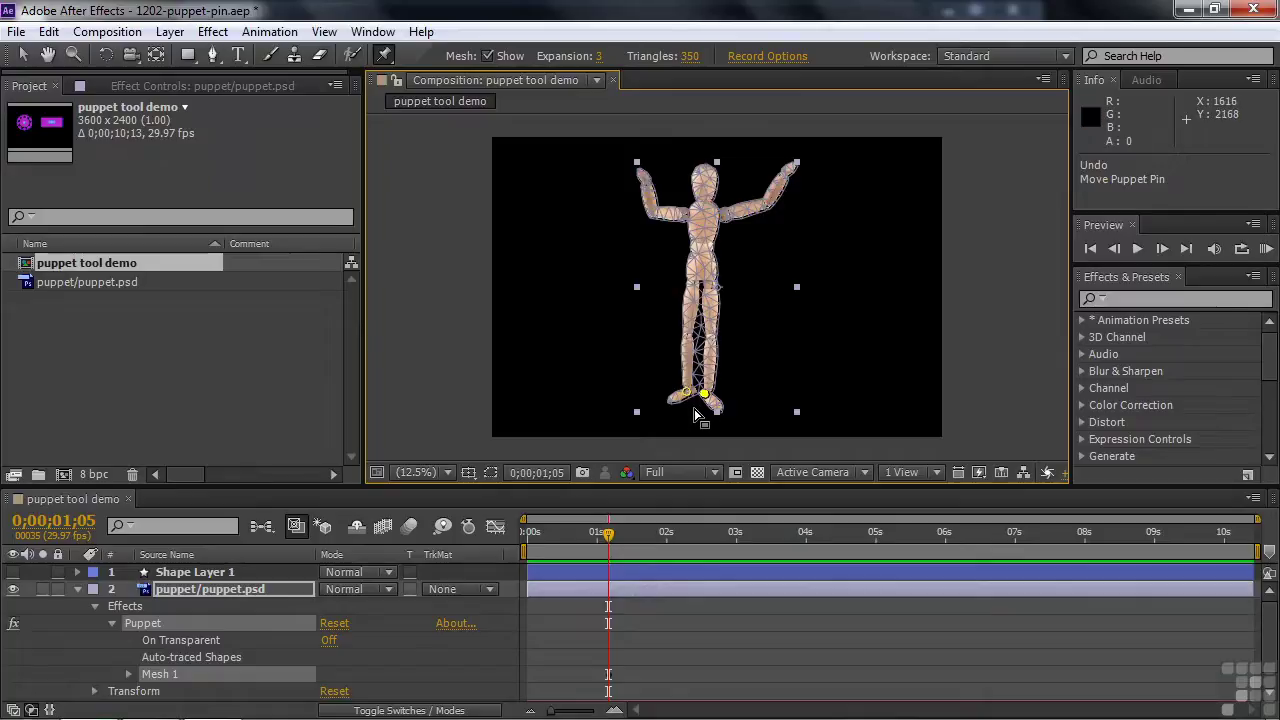
- Set the mannequin's mesh expansion to -3, try moving the right-hand ankle pin outward, and undo the move
scroll(696, 410, "up", 2)
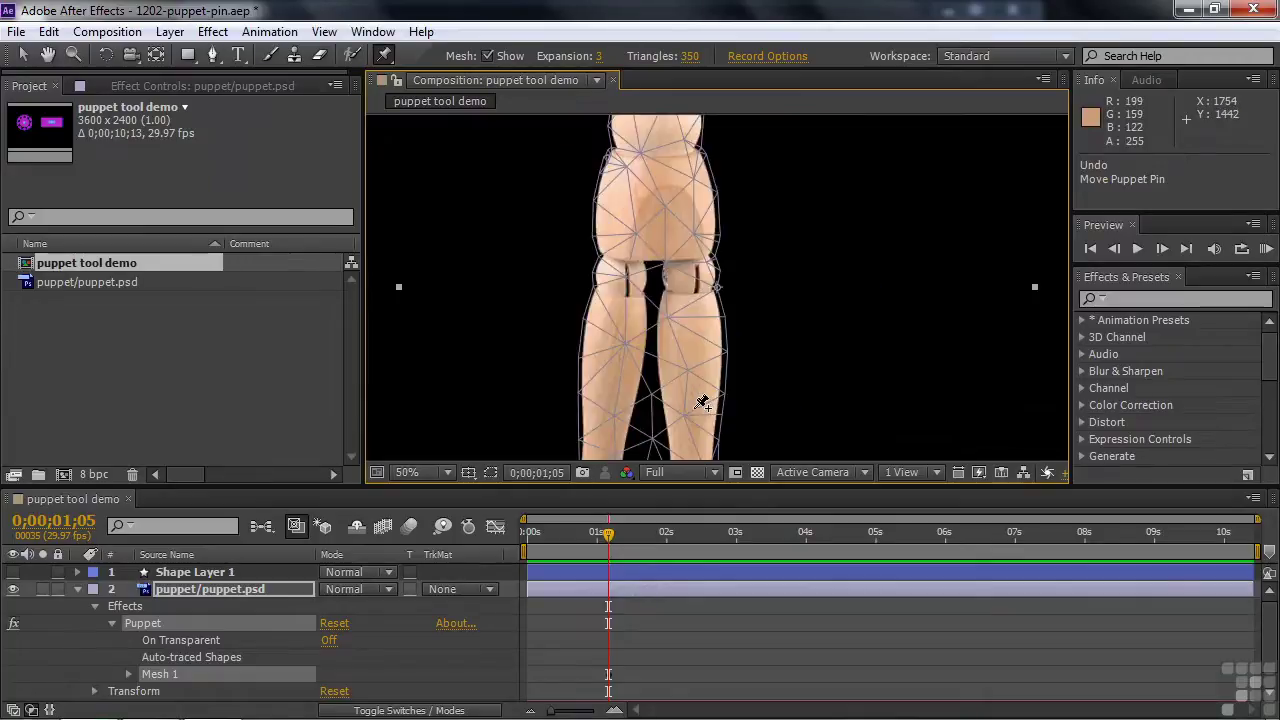
key("space")
left_click_drag(746, 398, 758, 248)
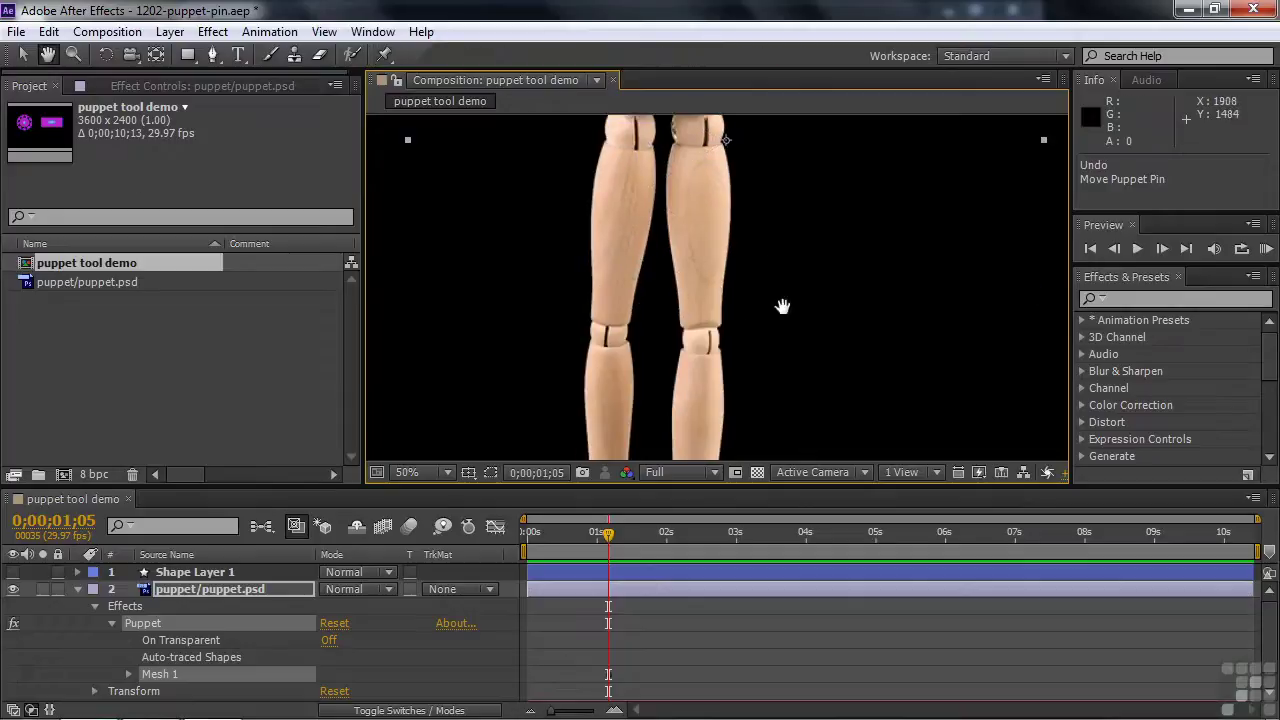
left_click_drag(777, 411, 825, 262)
left_click_drag(815, 393, 823, 290)
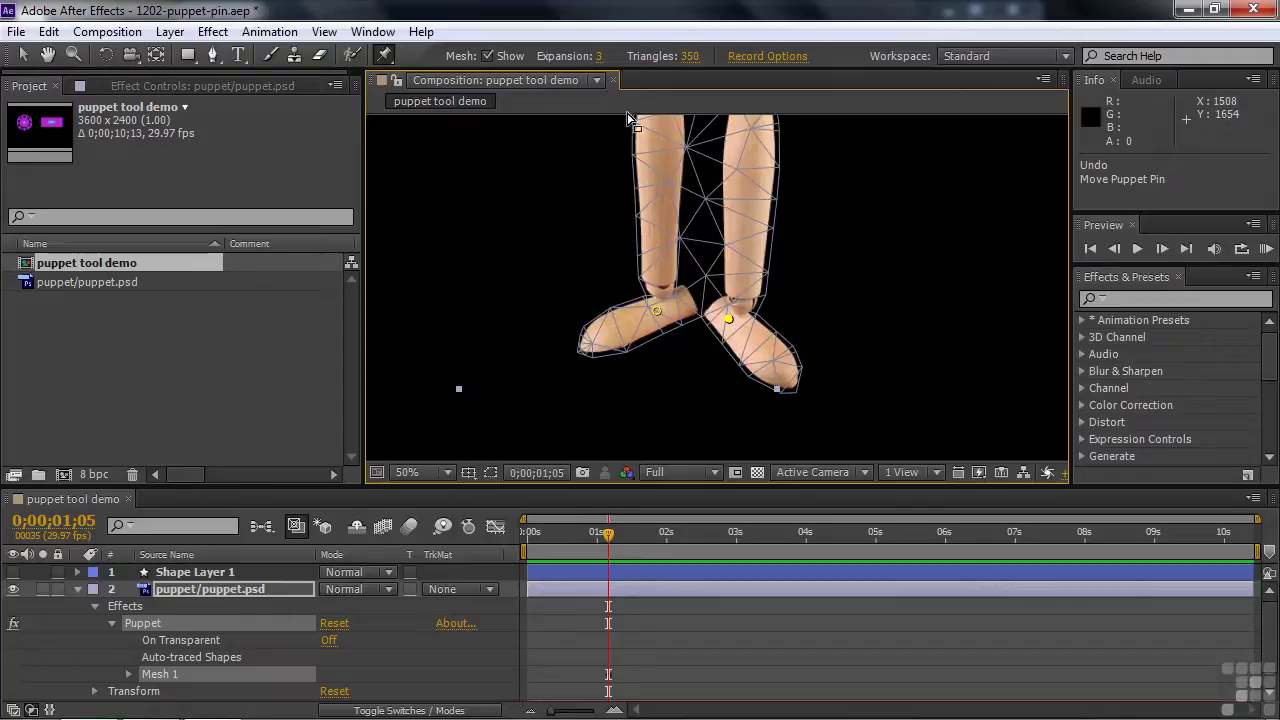
left_click(599, 56)
type("-")
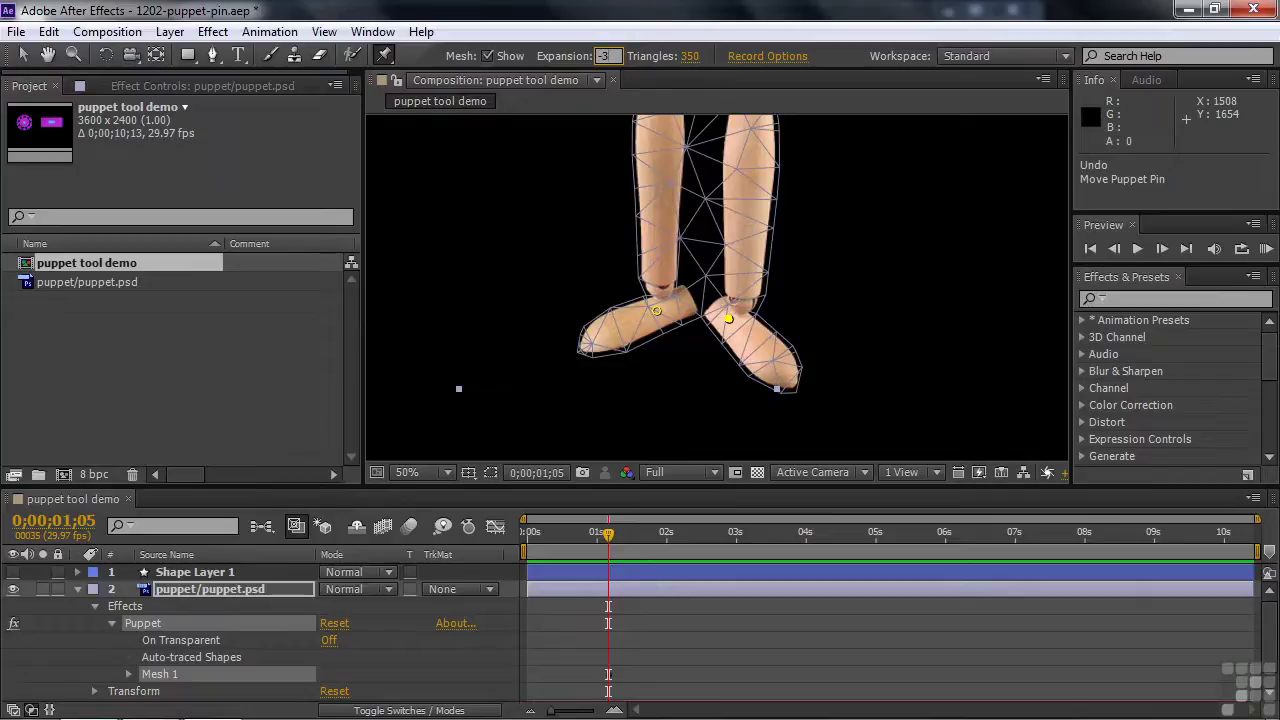
key("Tab")
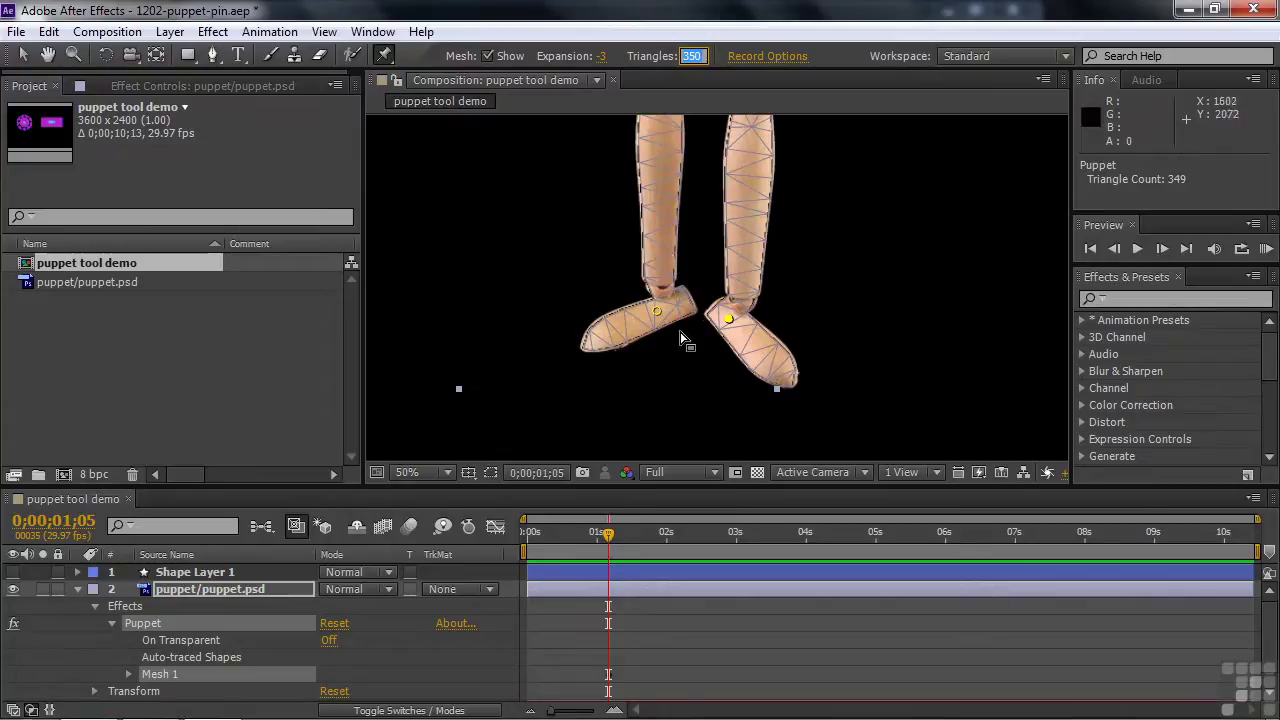
left_click_drag(731, 322, 774, 324)
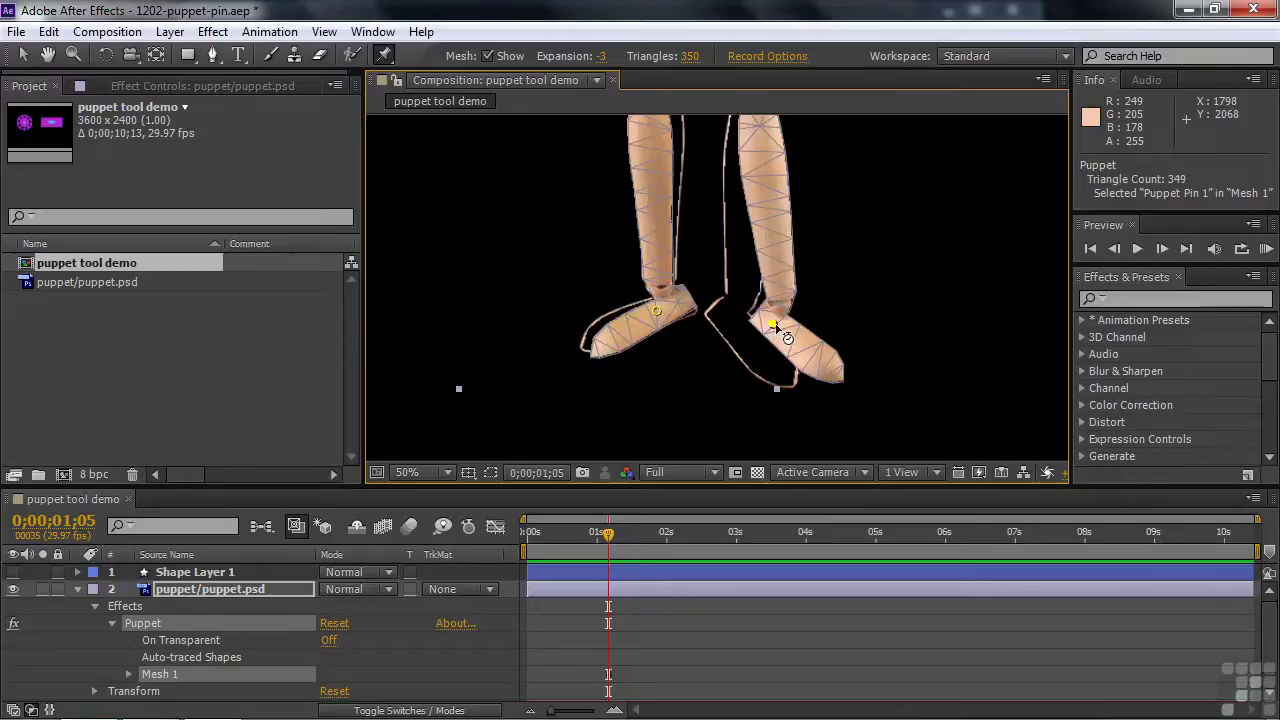
key("ctrl+z")
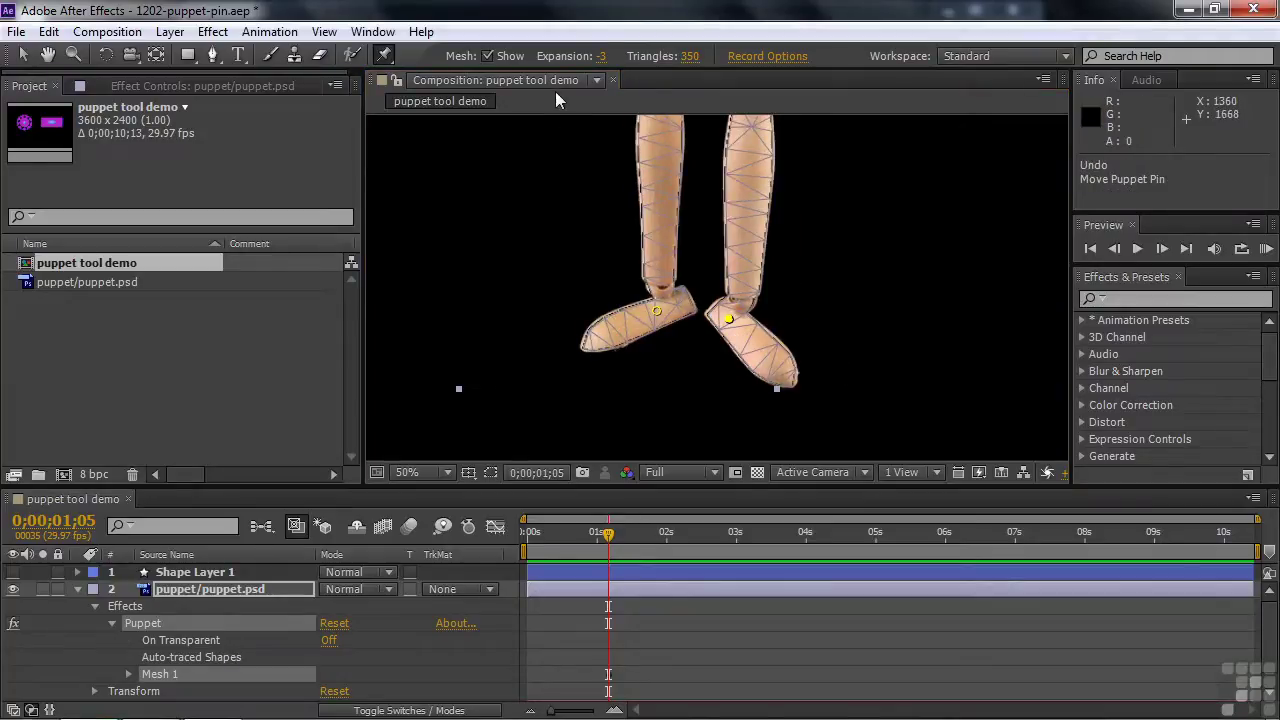
- Set the mesh expansion to 2, try moving the right-hand ankle pin slightly outward, and undo the move
left_click(604, 57)
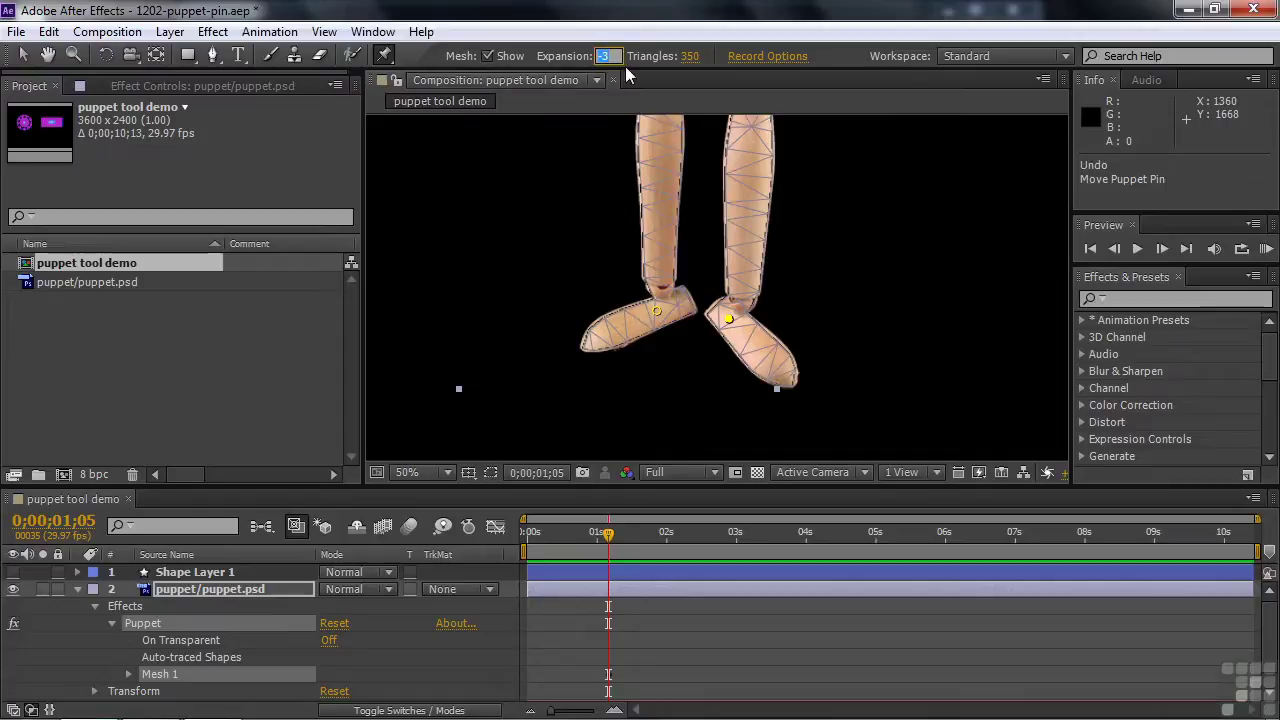
type("2")
key("Tab")
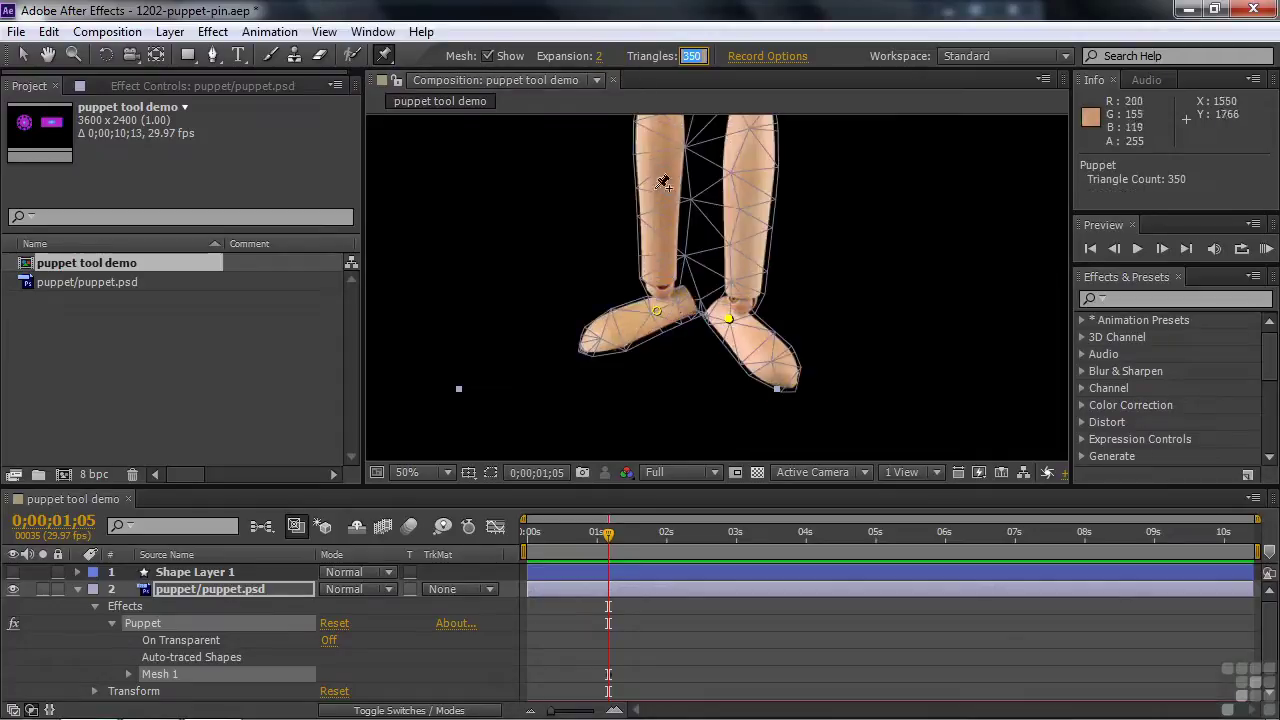
left_click(731, 321)
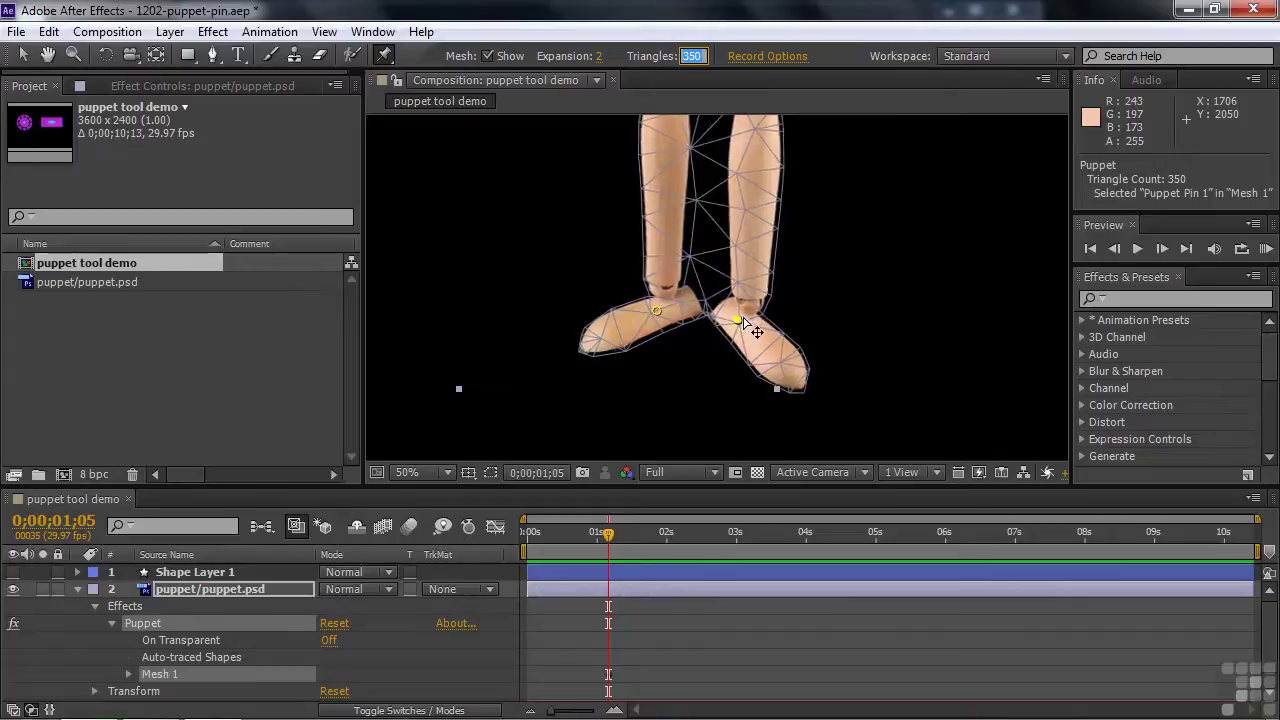
key("ctrl+z")
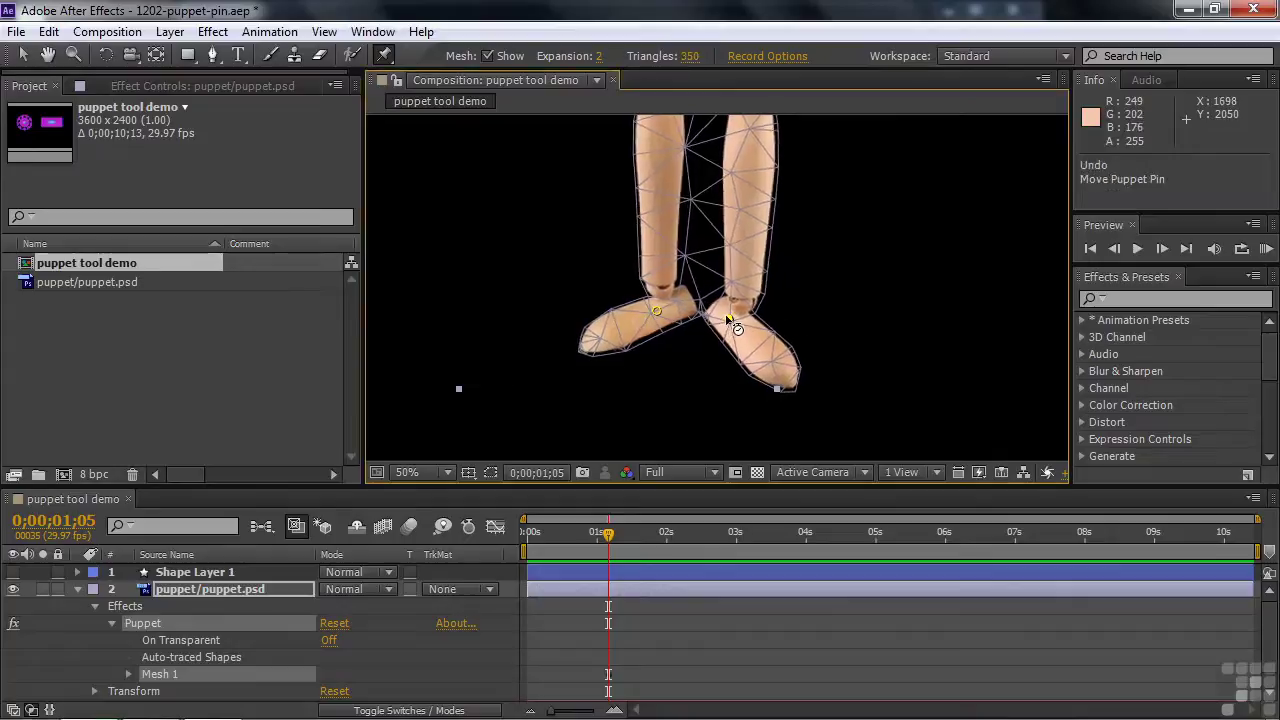
- Set the mesh expansion to 1 and move the right-hand ankle pin outward and slightly up to separate the legs
left_click(597, 58)
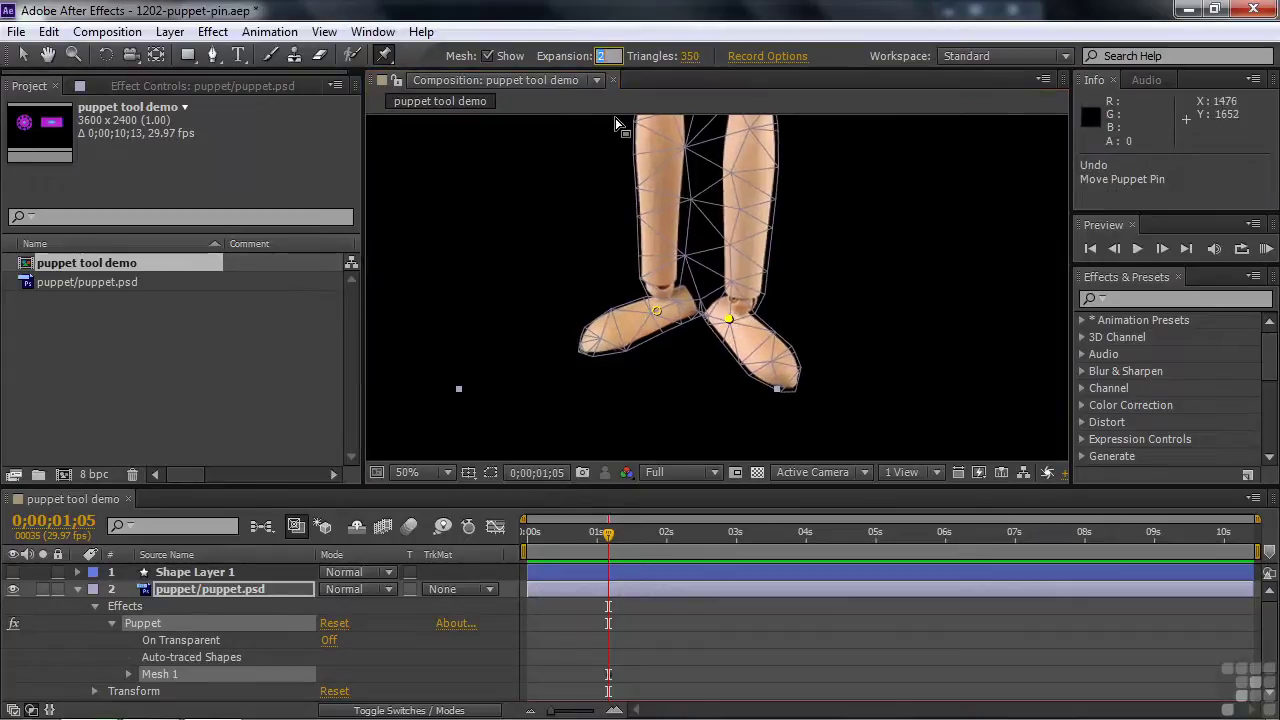
key("Tab")
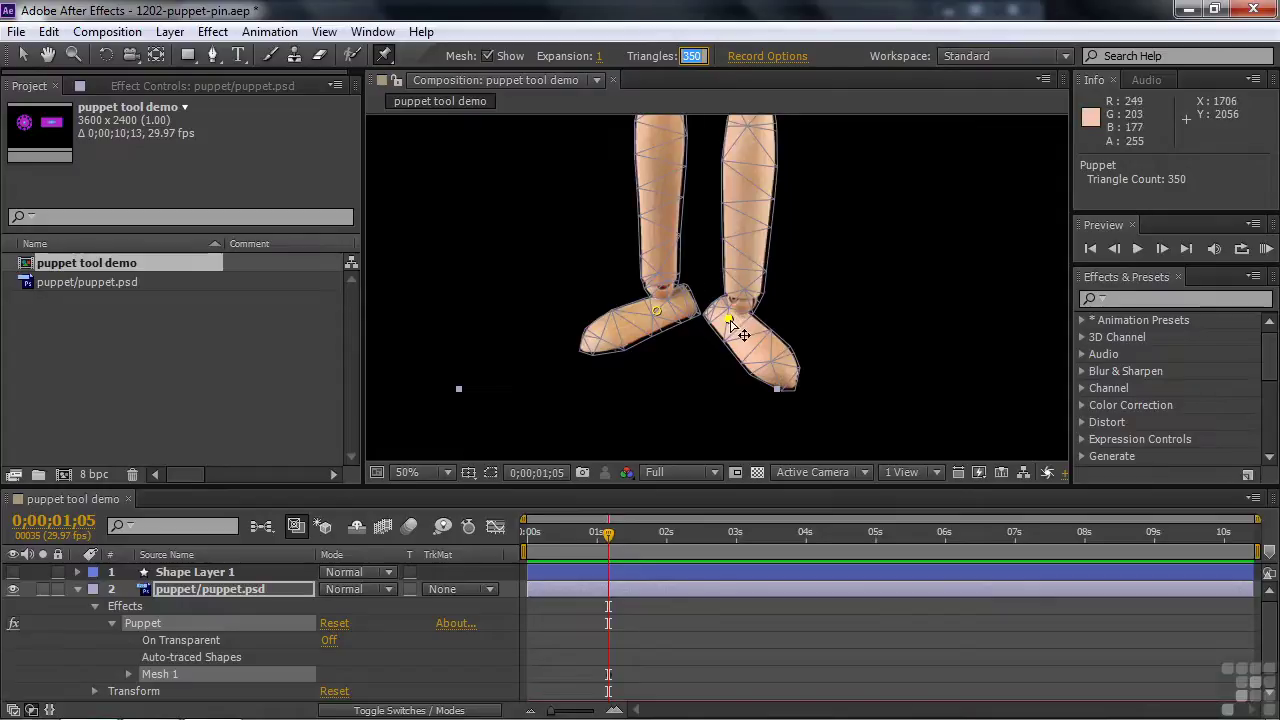
left_click_drag(737, 333, 806, 300)
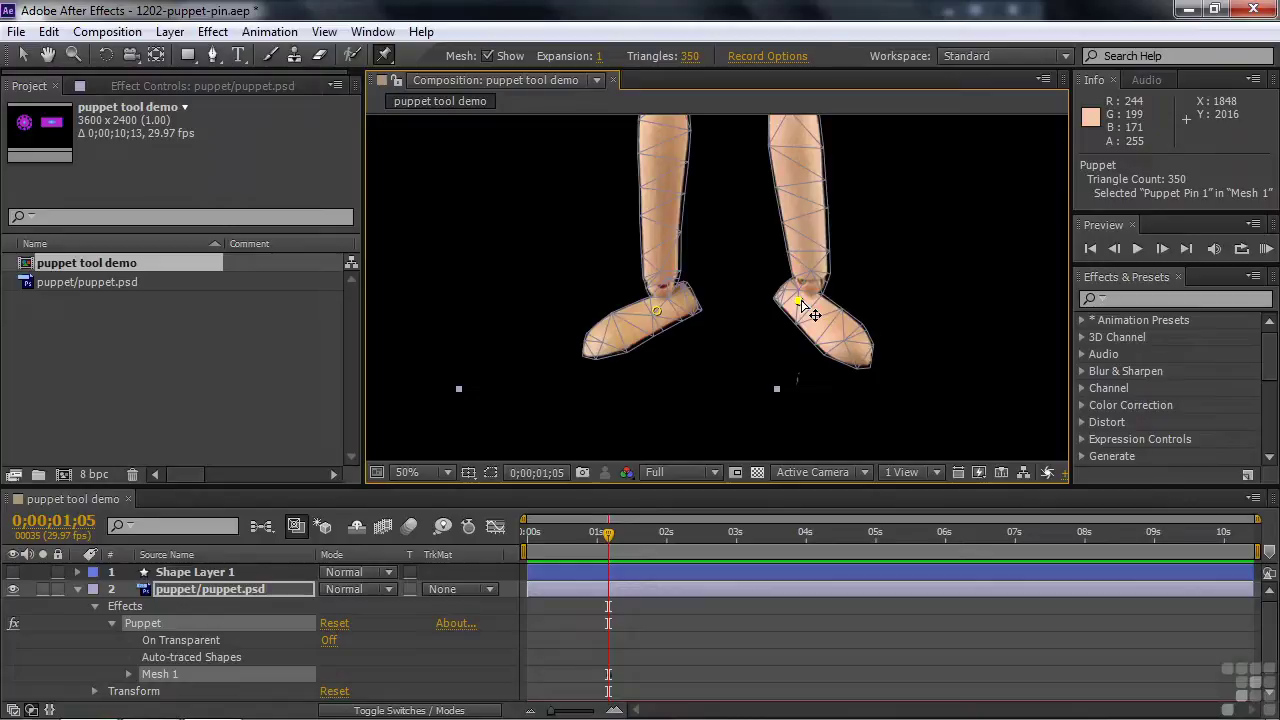
- Reveal the deform pins under Mesh 1 in the timeline and examine Puppet Pin 2's position keyframe
key("shift+slash")
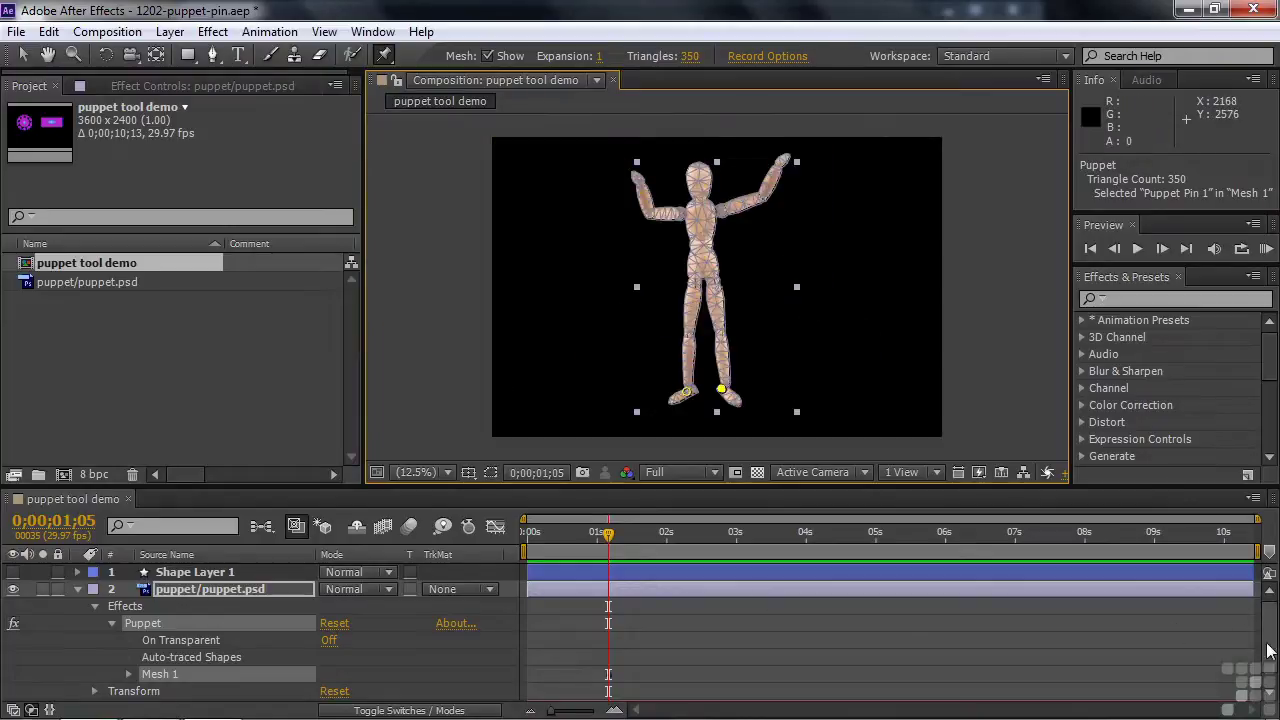
scroll(1240, 630, "down", 1)
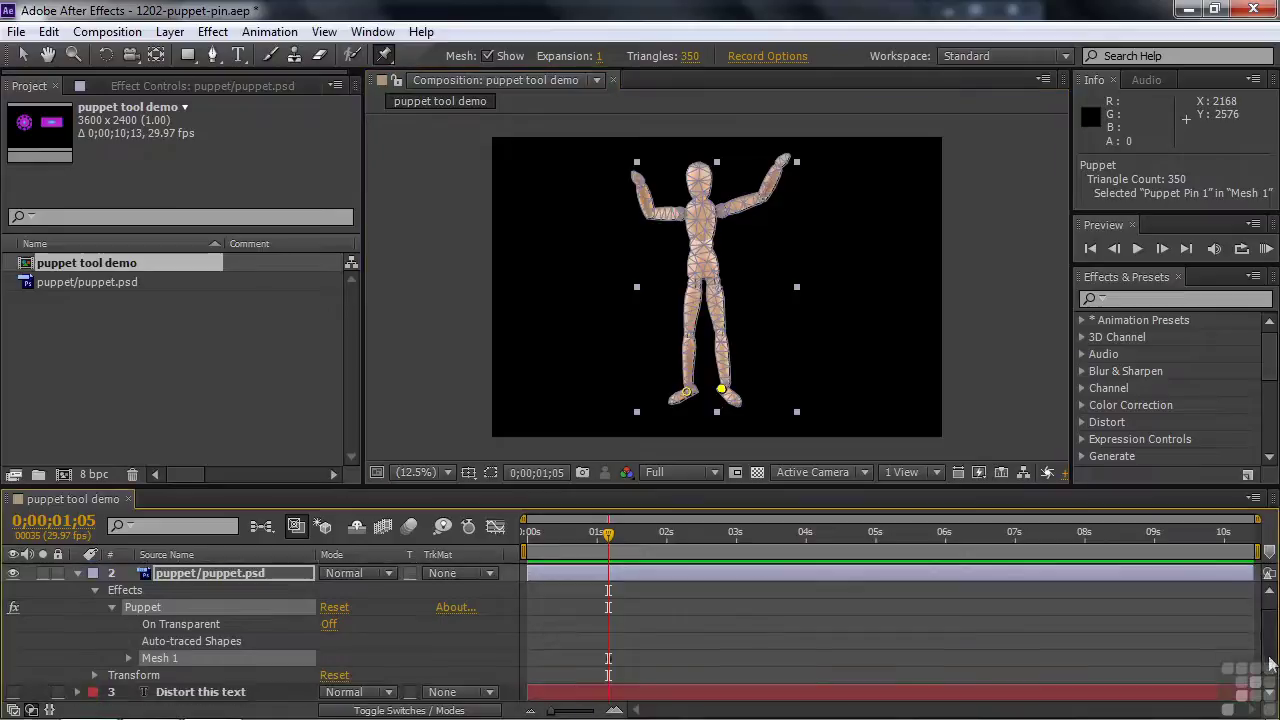
left_click(128, 658)
left_click(145, 692)
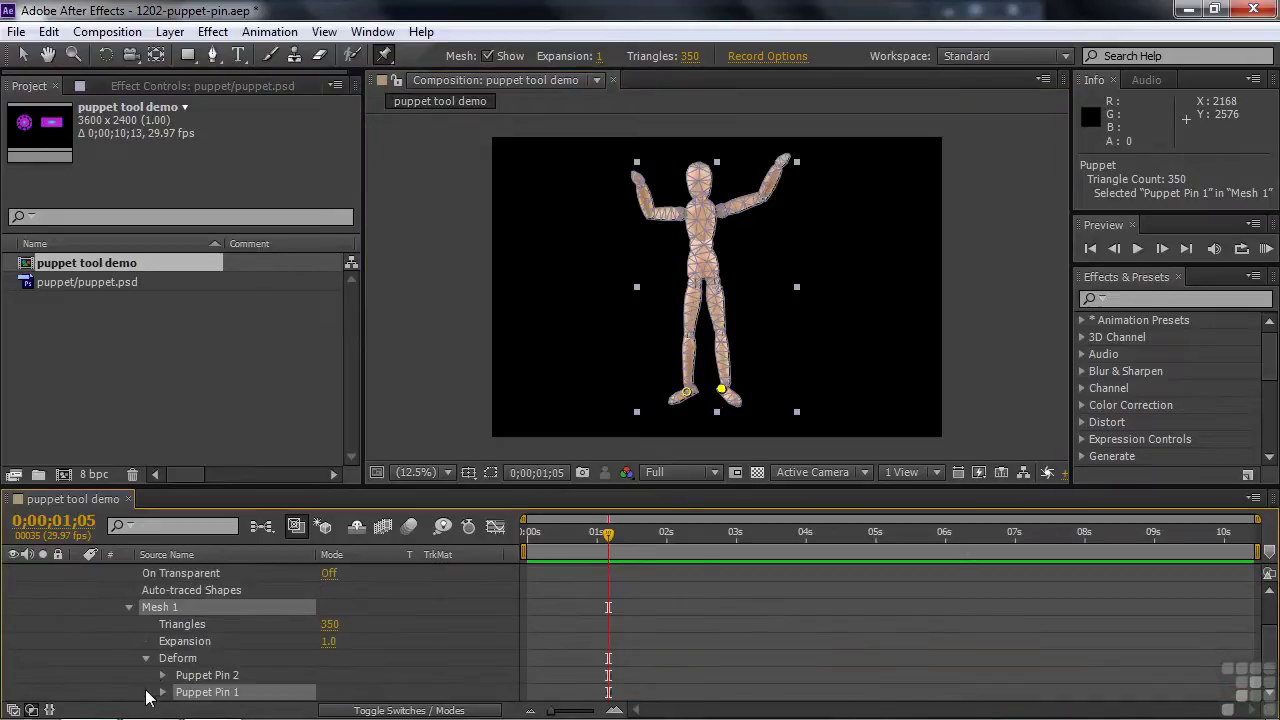
left_click_drag(607, 548, 623, 607)
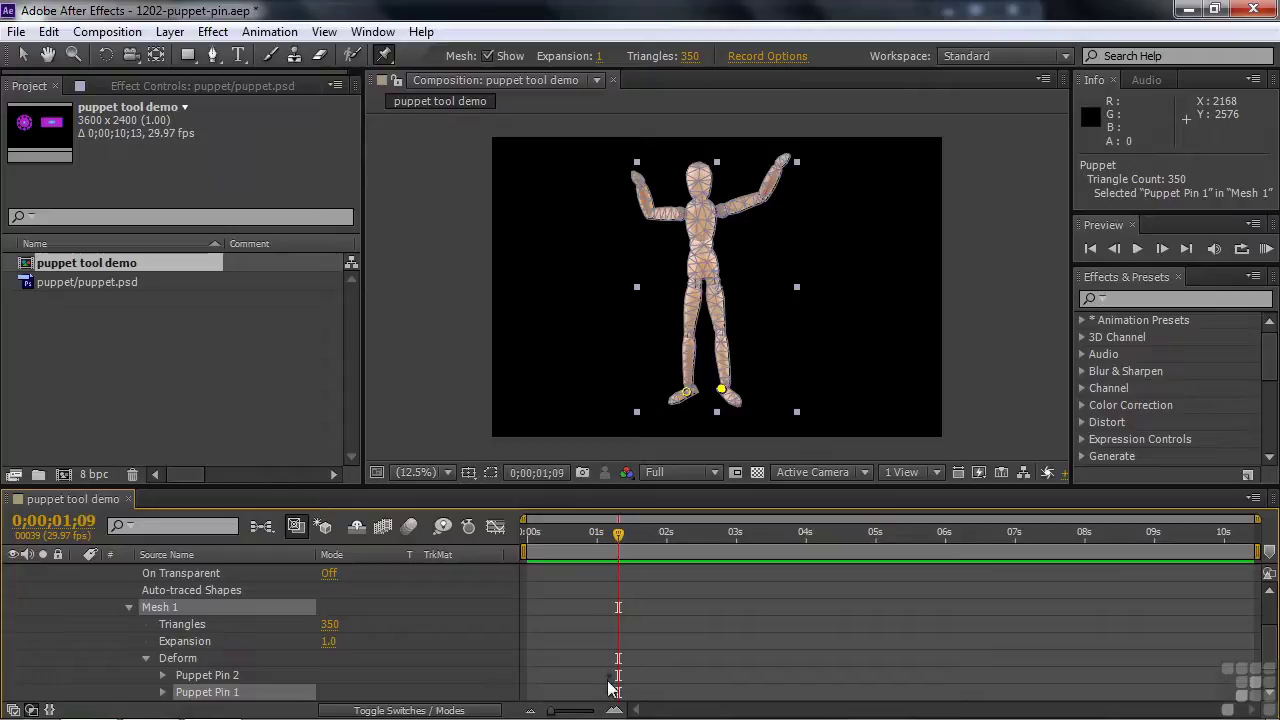
left_click(163, 676)
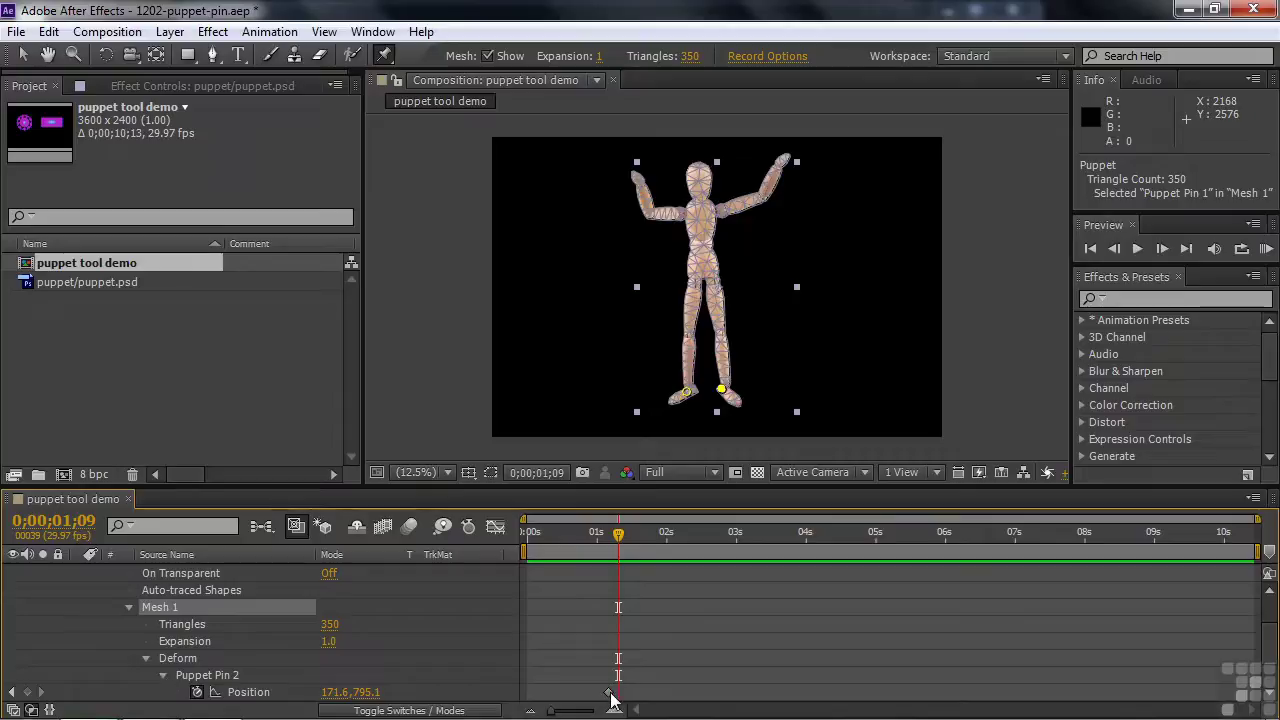
- At 0;00;01;05, place one puppet pin on the mannequin's pelvis and one on its chest
left_click_drag(622, 540, 608, 540)
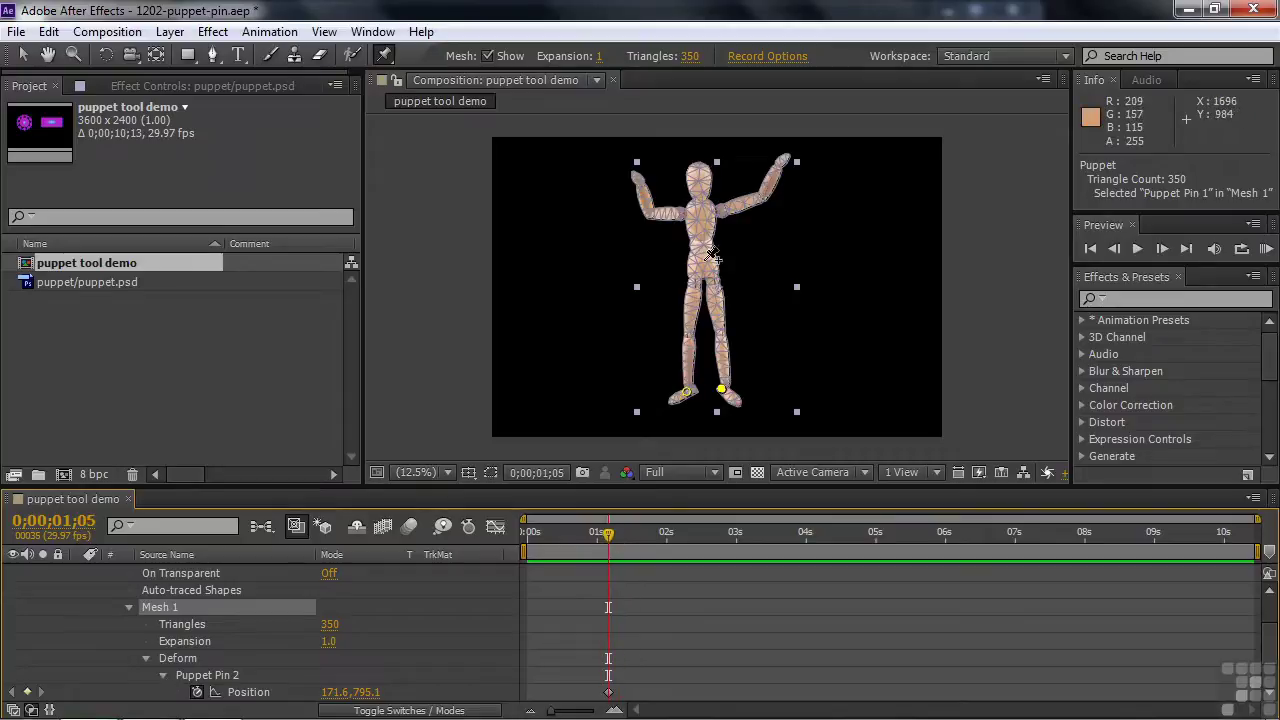
left_click(704, 260)
left_click(700, 210)
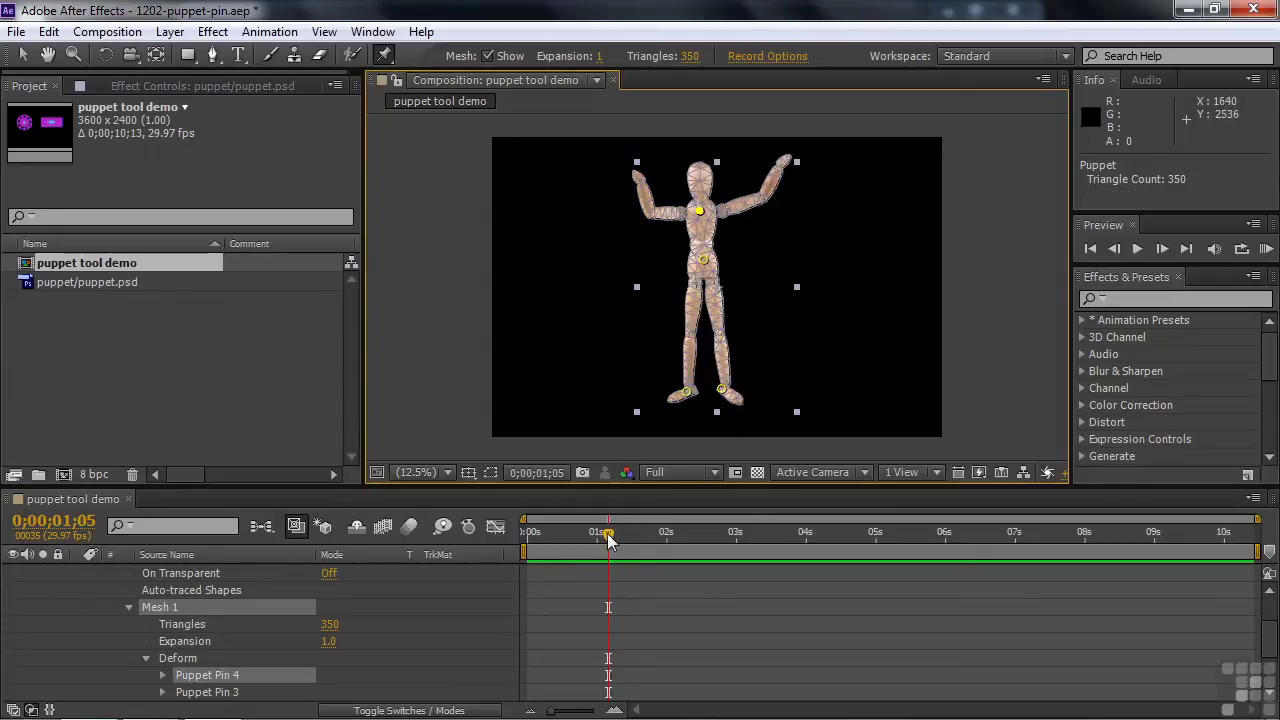
- At 0;00;01;29, move the right-hand ankle pin outward to animate the first part of the step
left_click_drag(662, 545, 664, 545)
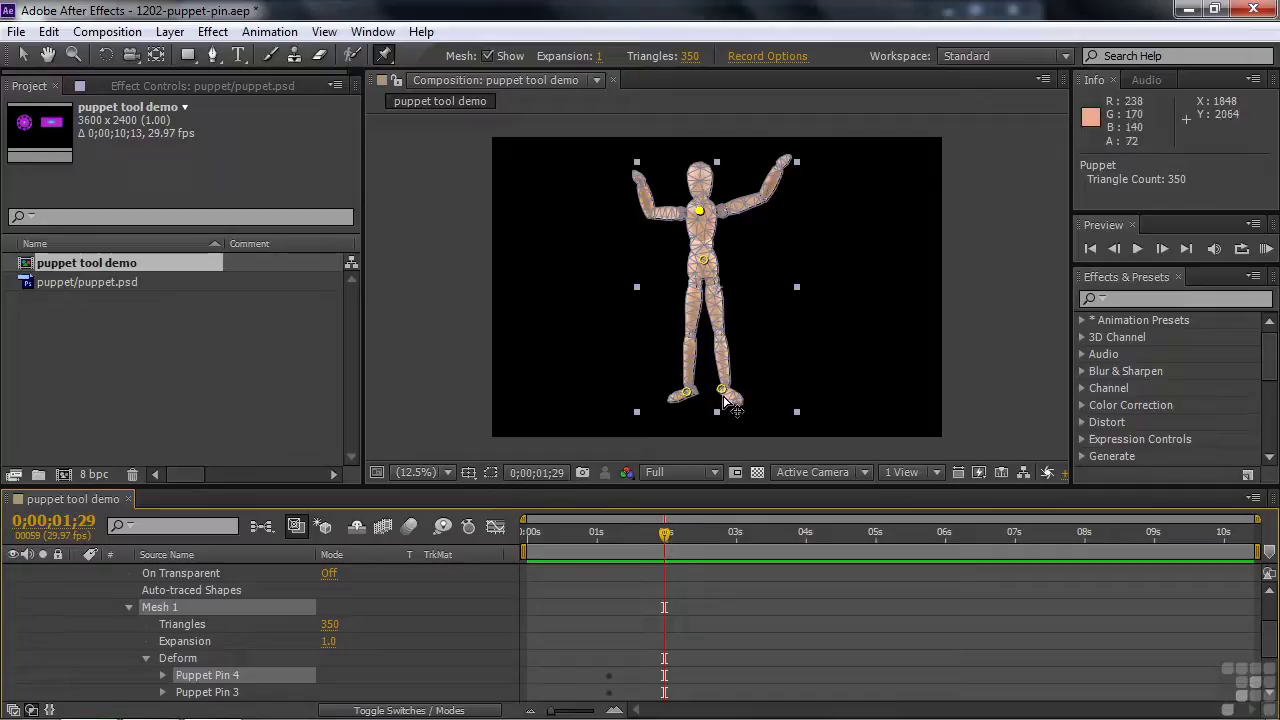
left_click(725, 390)
left_click_drag(727, 391, 760, 392)
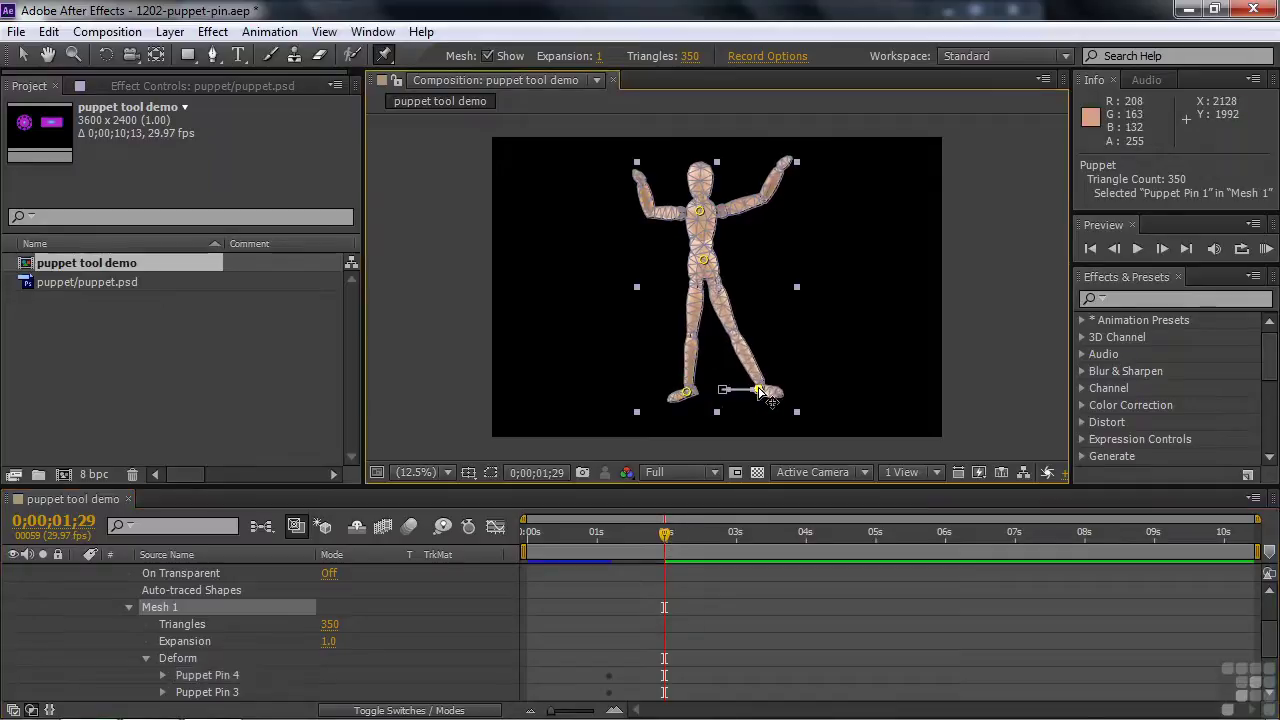
- At 0;00;02;18, move the left-hand ankle pin toward the other foot, and scrub back through the motion
left_click_drag(665, 540, 708, 535)
left_click_drag(688, 400, 724, 400)
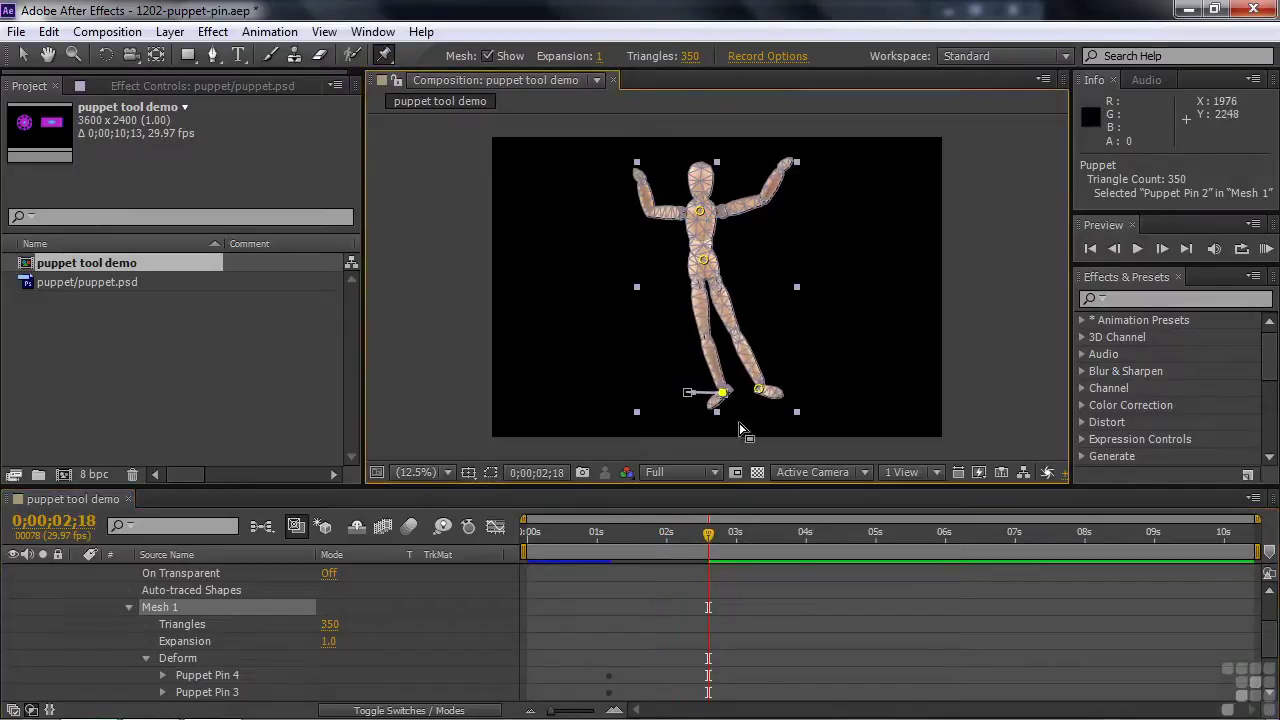
left_click_drag(710, 533, 604, 573)
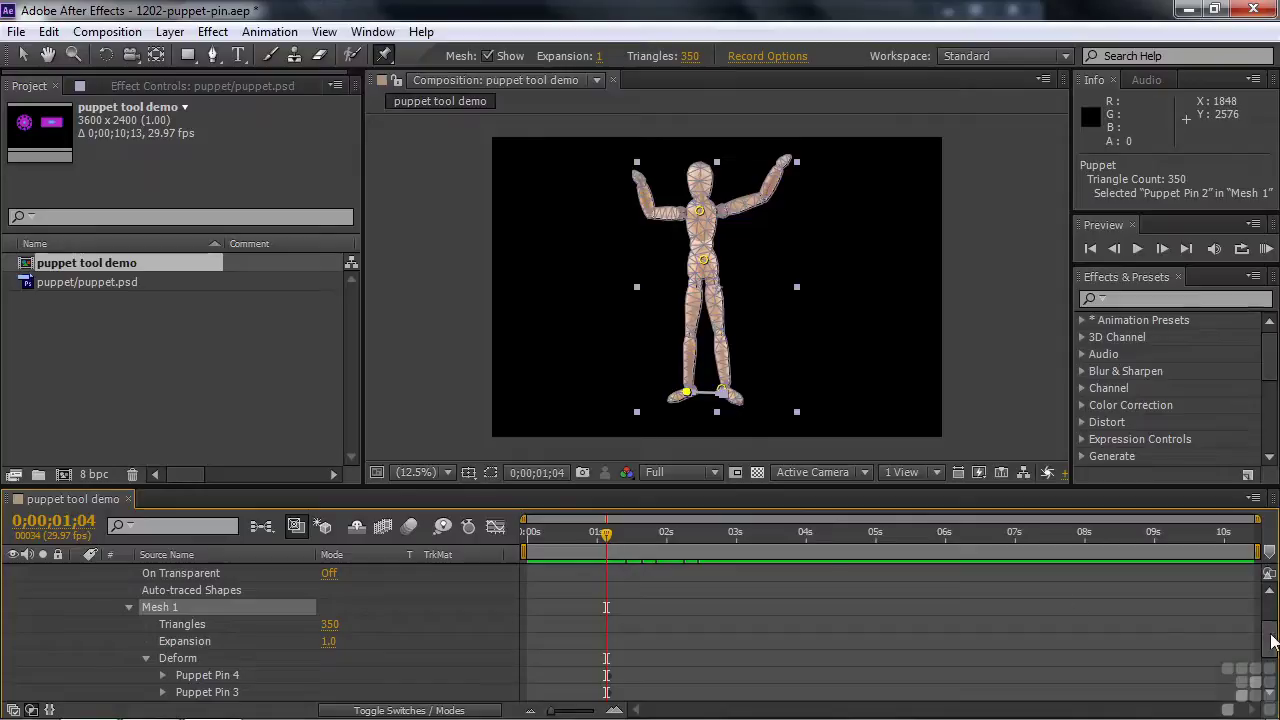
- Copy Puppet Pin 2's first position keyframe and paste it just before the 2-second mark to hold that foot in place
scroll(1273, 640, "down", 3)
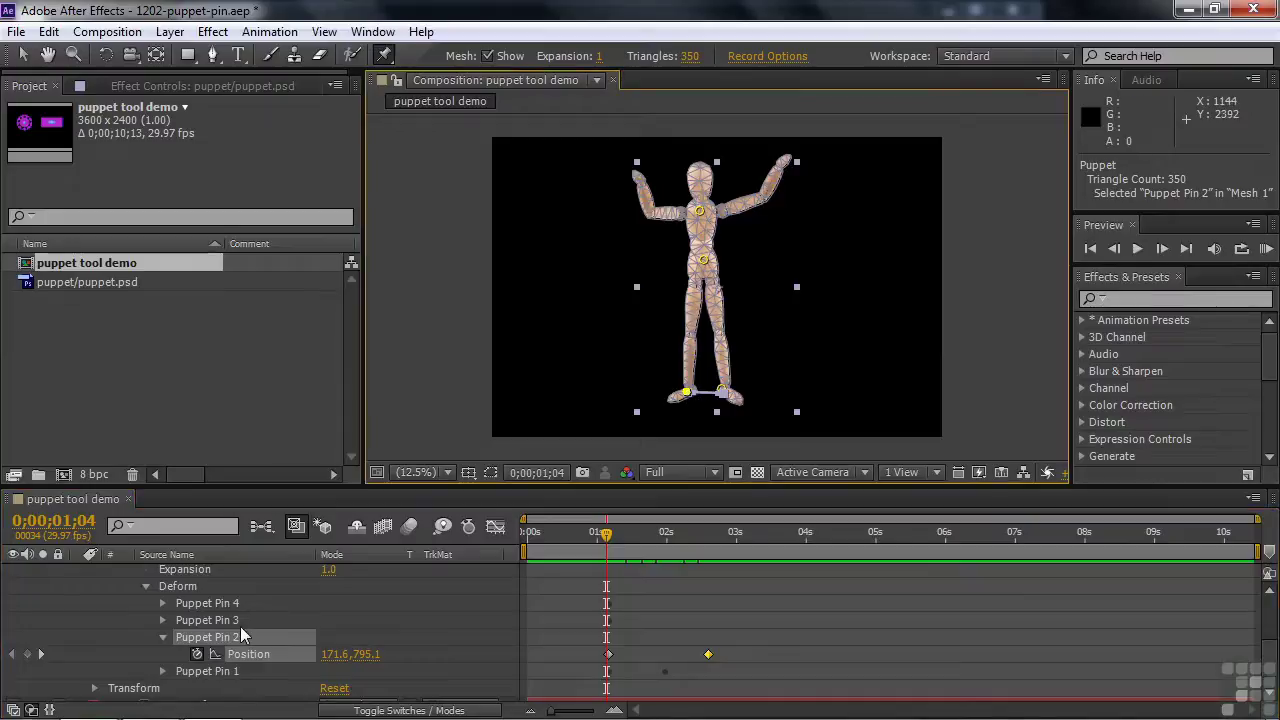
left_click(609, 655)
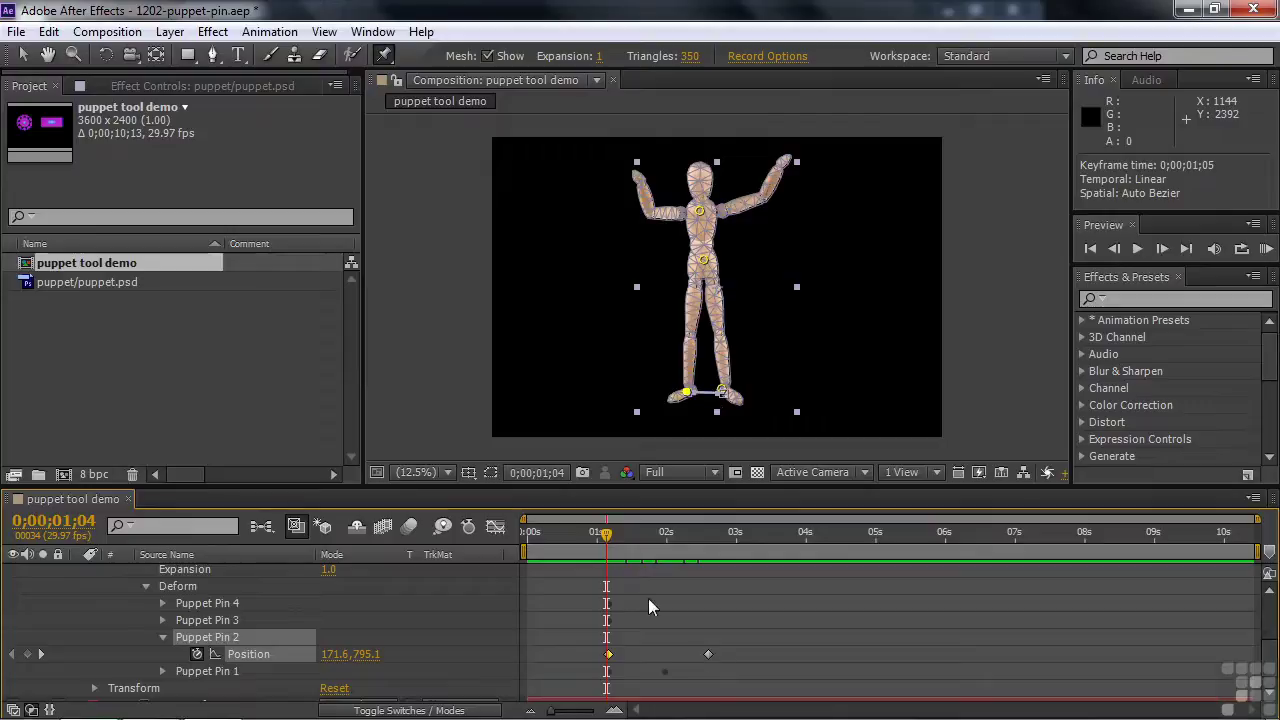
left_click_drag(605, 536, 650, 550)
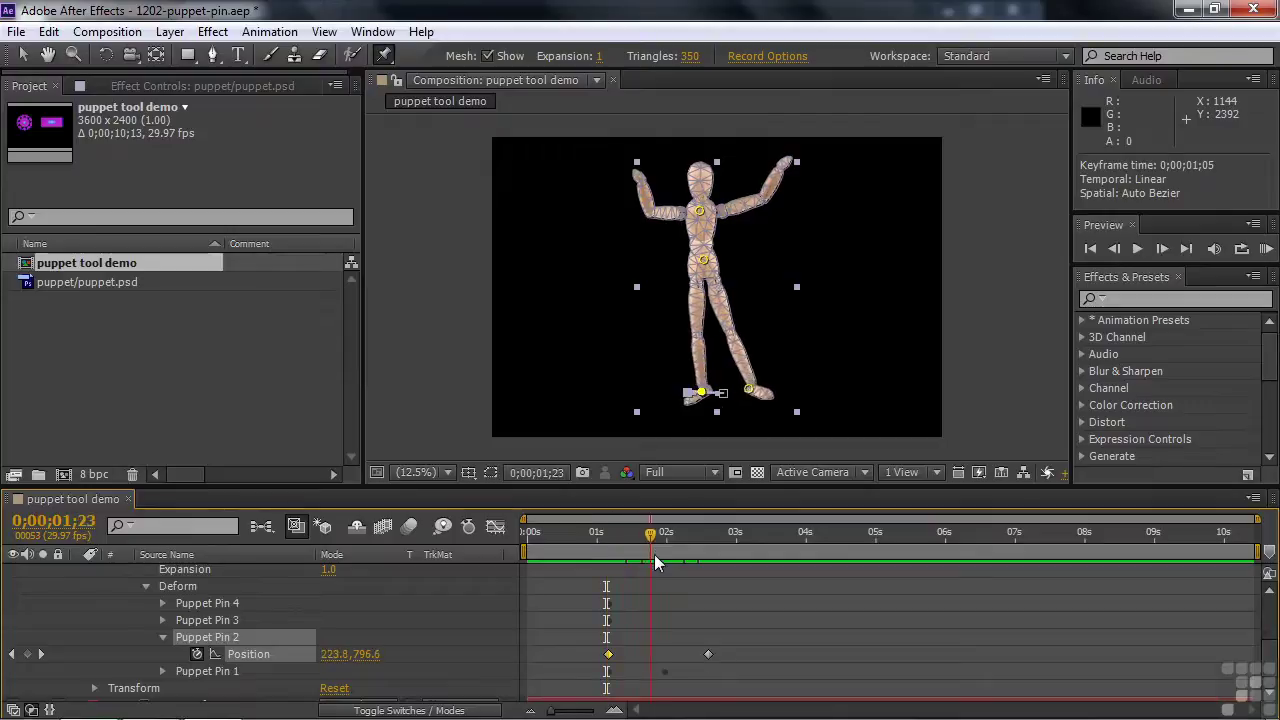
key("ctrl+c")
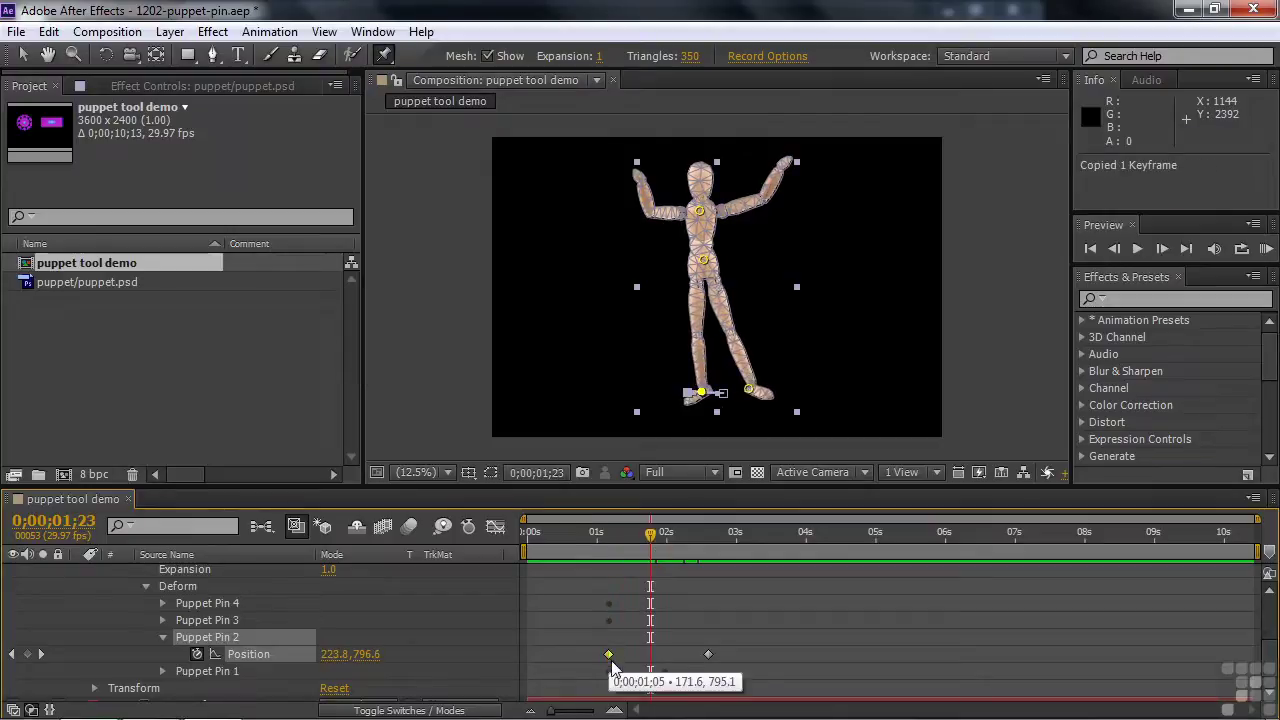
left_click_drag(645, 537, 691, 566)
key("ctrl+v")
- At 0;00;02;18, move the pelvis and chest pins sideways so the torso is over the shifted feet
left_click_drag(706, 538, 705, 564)
left_click_drag(704, 260, 721, 260)
left_click_drag(699, 210, 717, 205)
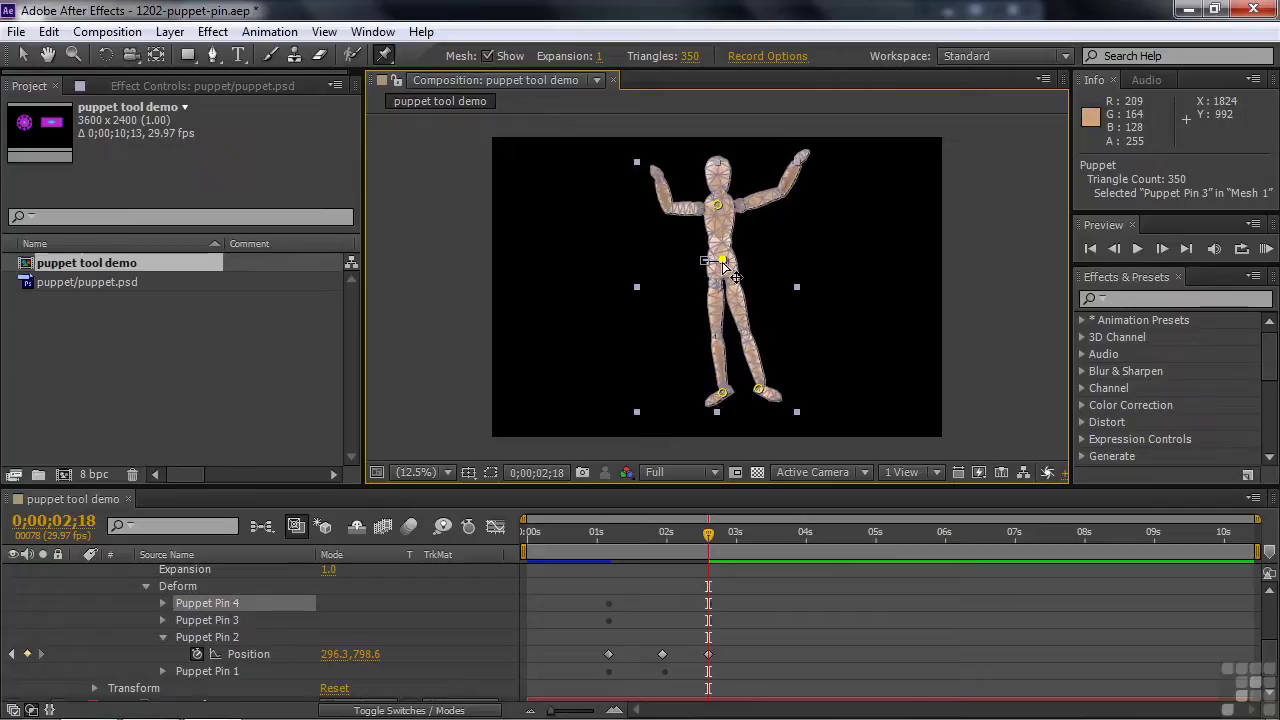
left_click(722, 261)
left_click(718, 207)
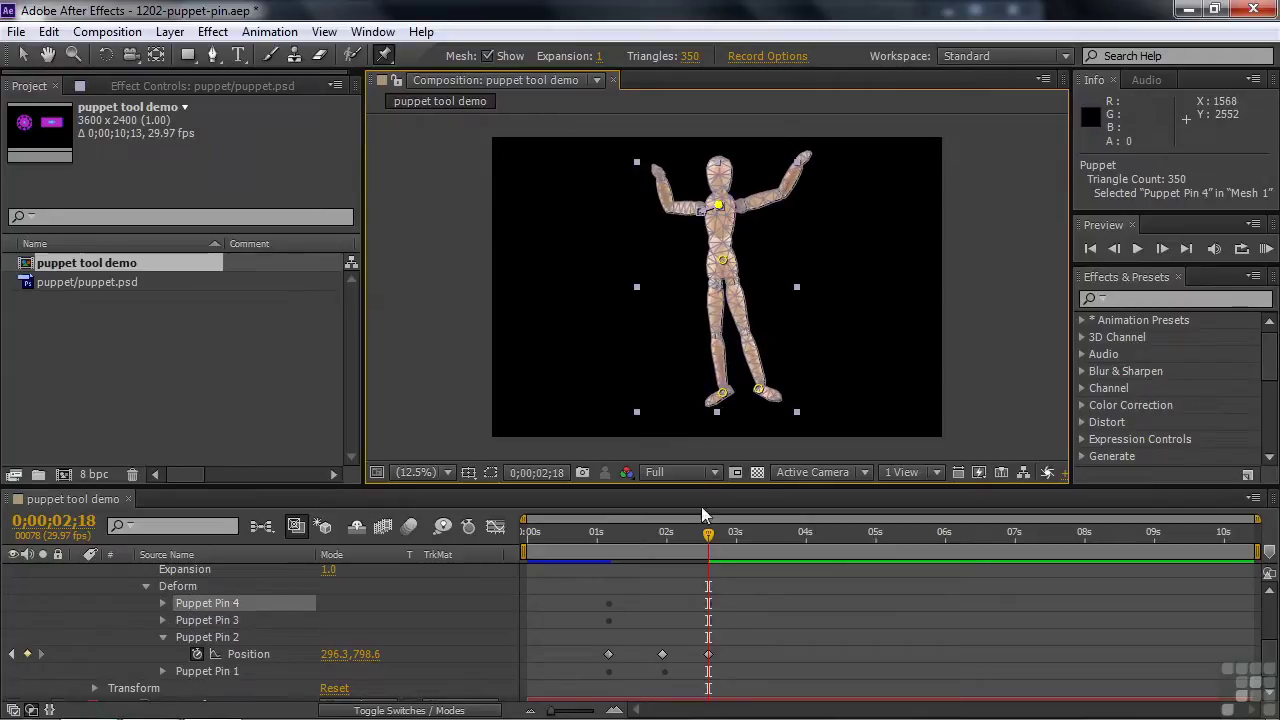
- Play back the mannequin's stepping animation from about one second and stop the preview
left_click_drag(697, 550, 598, 553)
key("space")
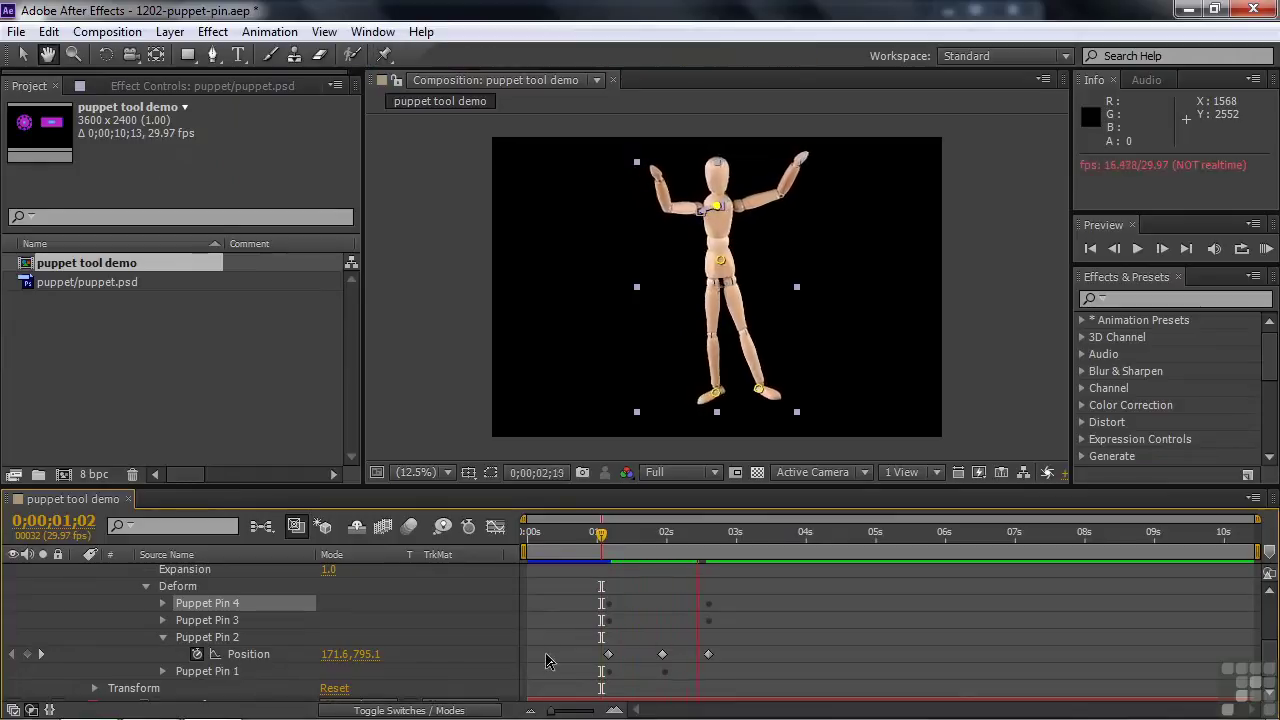
key("space")
- At 0;00;01;06, place one puppet pin on each of the mannequin's knees
left_click_drag(752, 545, 614, 568)
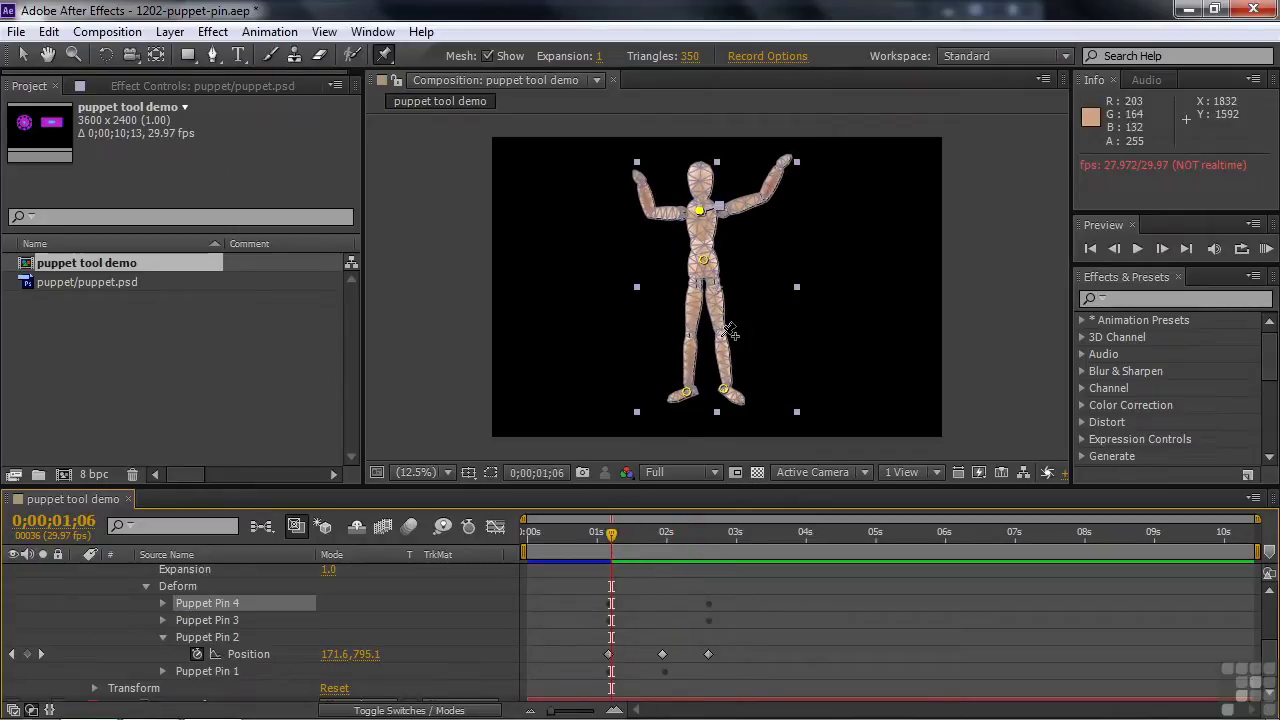
left_click(720, 336)
left_click(689, 338)
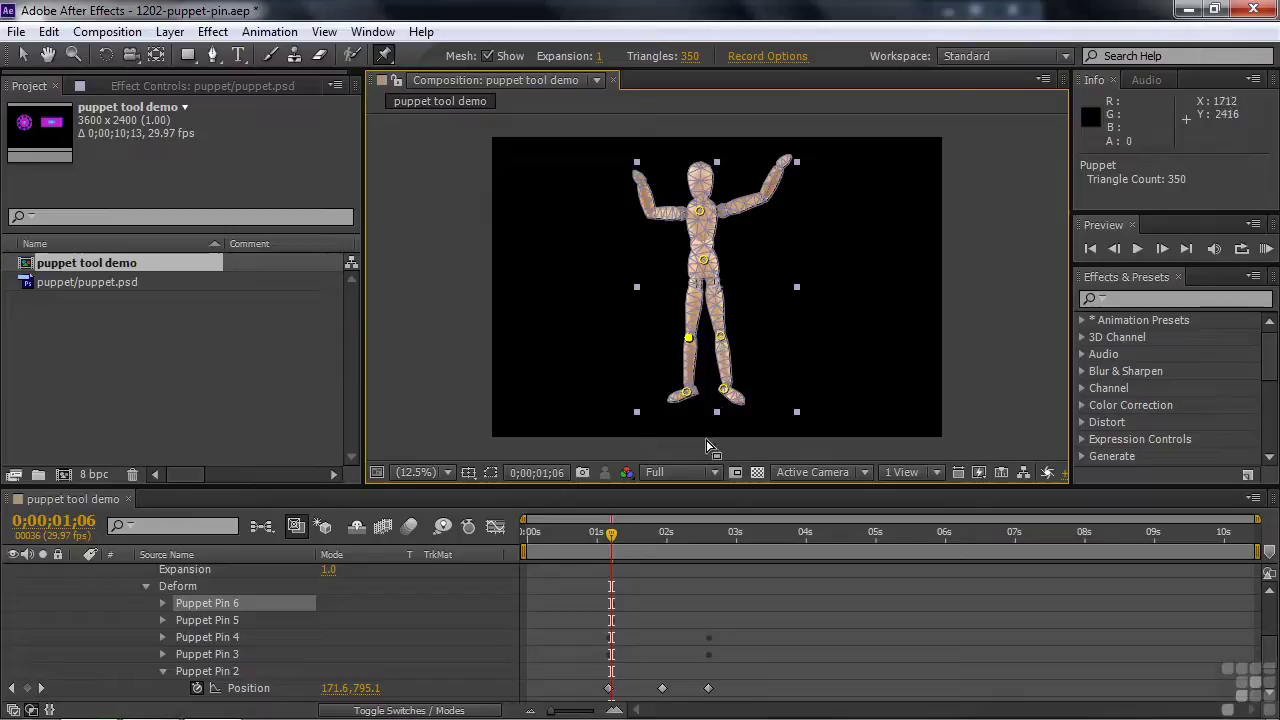
- At 0;00;01;27, move the right-hand knee pin outward to follow the stepping leg
left_click_drag(614, 540, 660, 537)
left_click_drag(724, 336, 746, 338)
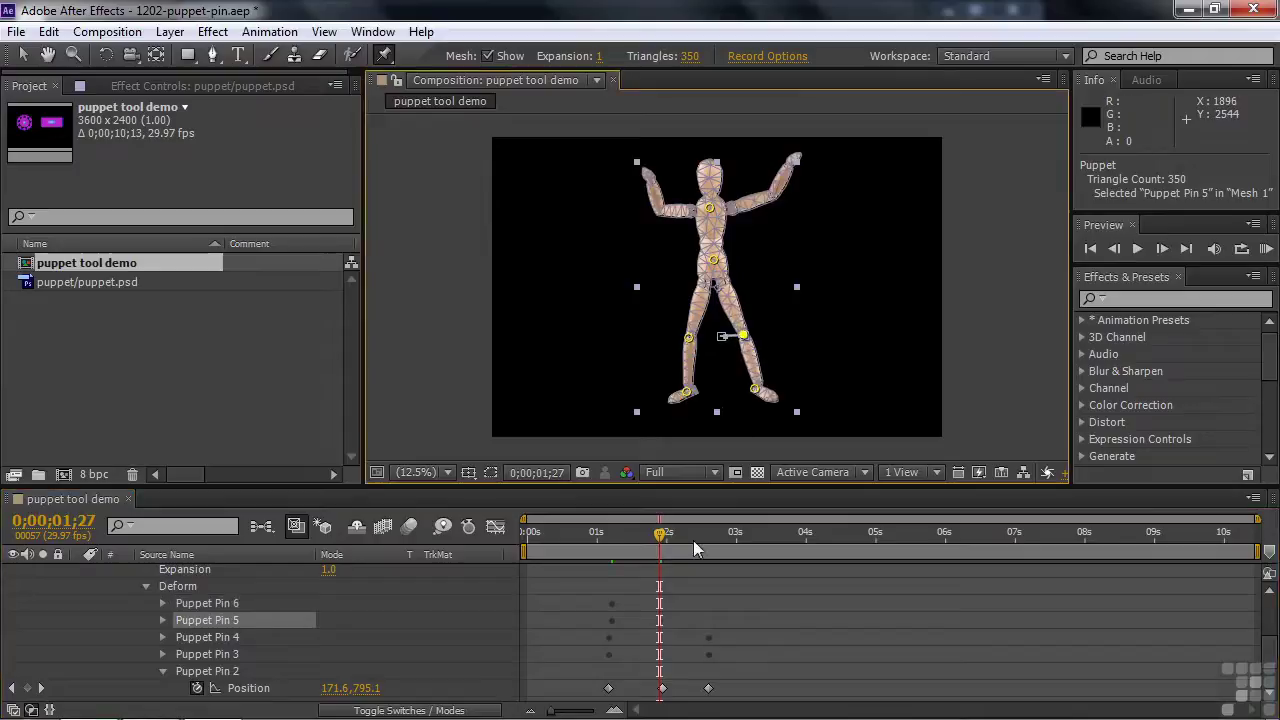
- At 0;00;02;15, move the left-hand knee pin inward so it follows the trailing leg
left_click_drag(664, 545, 701, 545)
left_click_drag(688, 337, 712, 342)
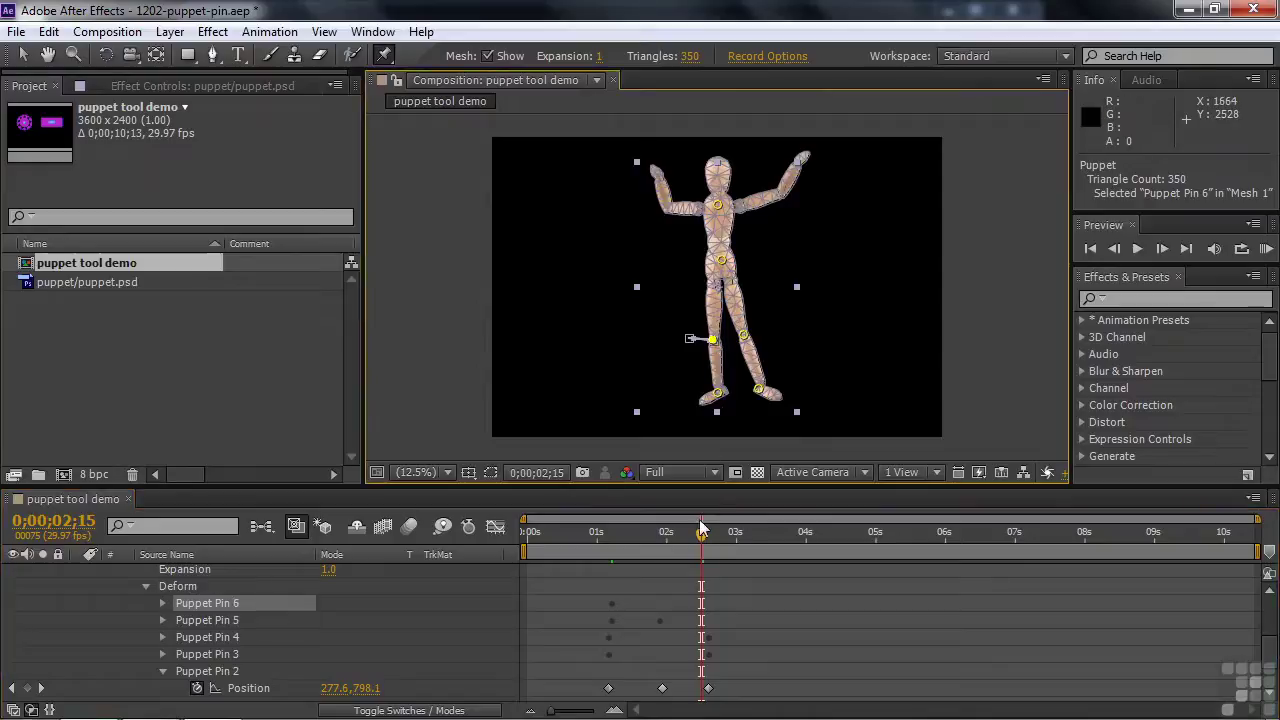
- At 0;00;01;02, move the right-hand knee and foot pins slightly outward together and shift the chest pin slightly sideways
left_click_drag(700, 543, 599, 574)
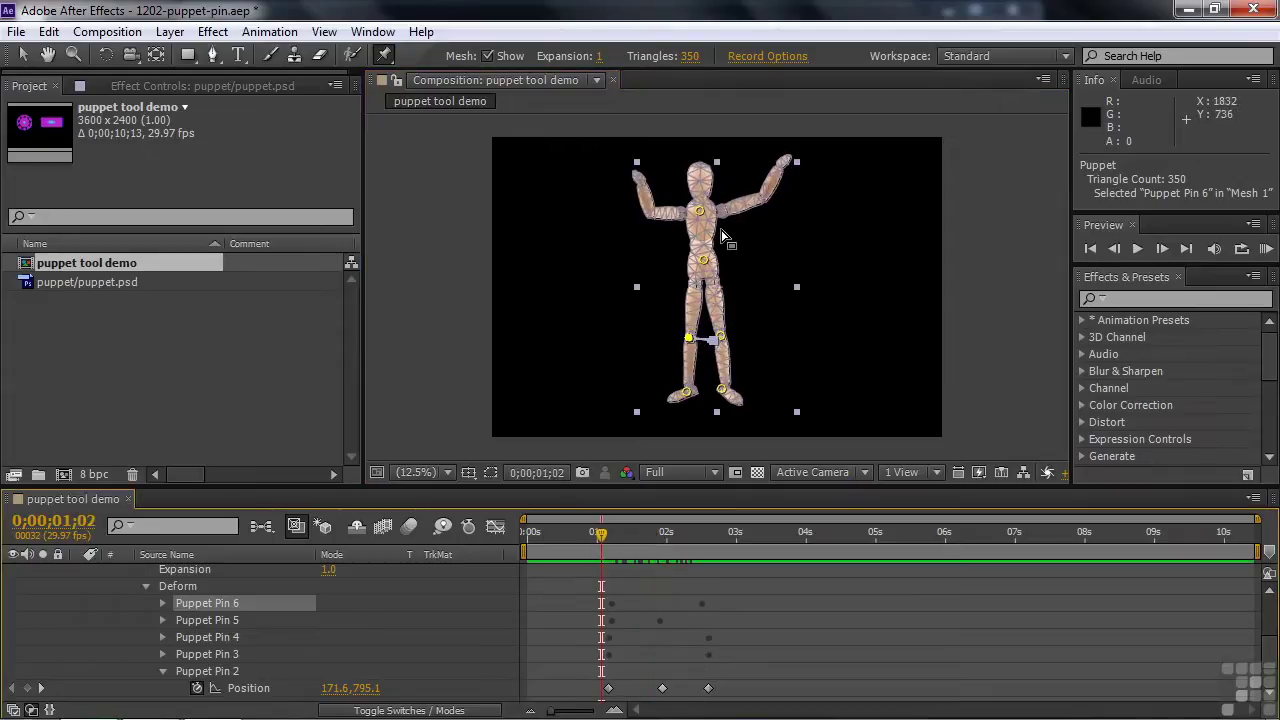
left_click(721, 337)
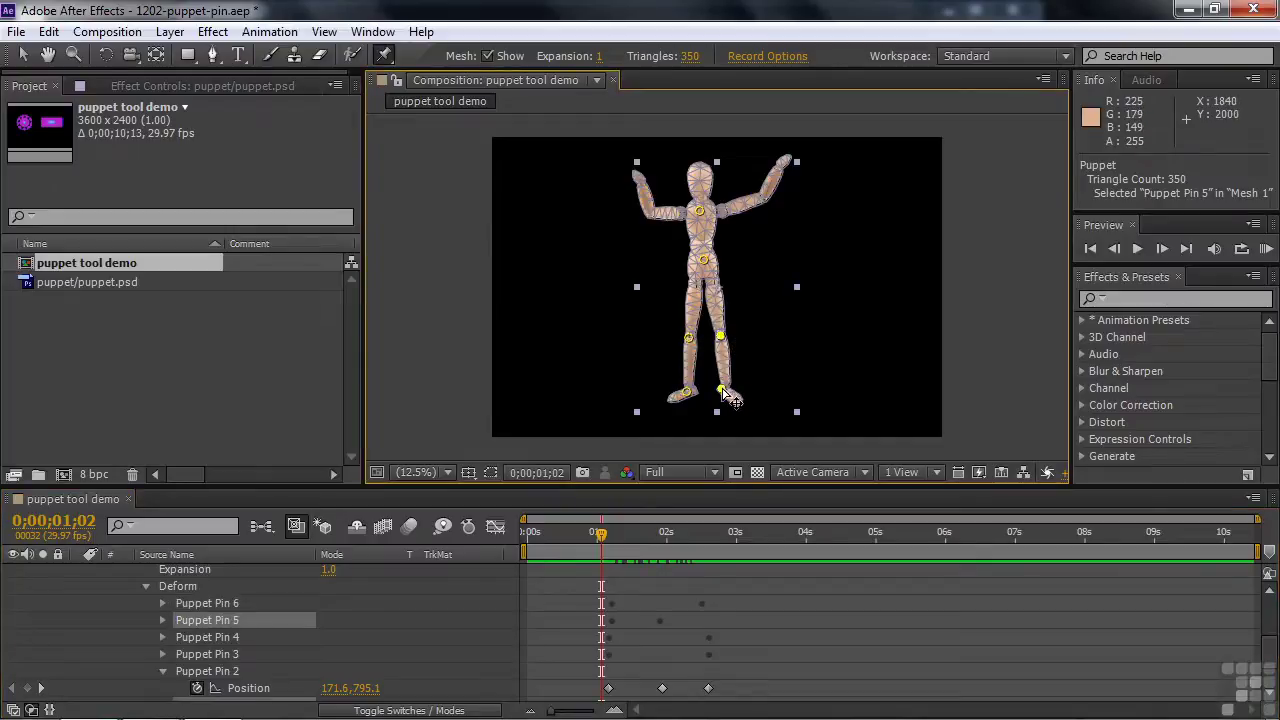
mouse_move(725, 395)
left_mouse_down()
mouse_move(729, 340)
mouse_move(729, 392)
left_mouse_up()
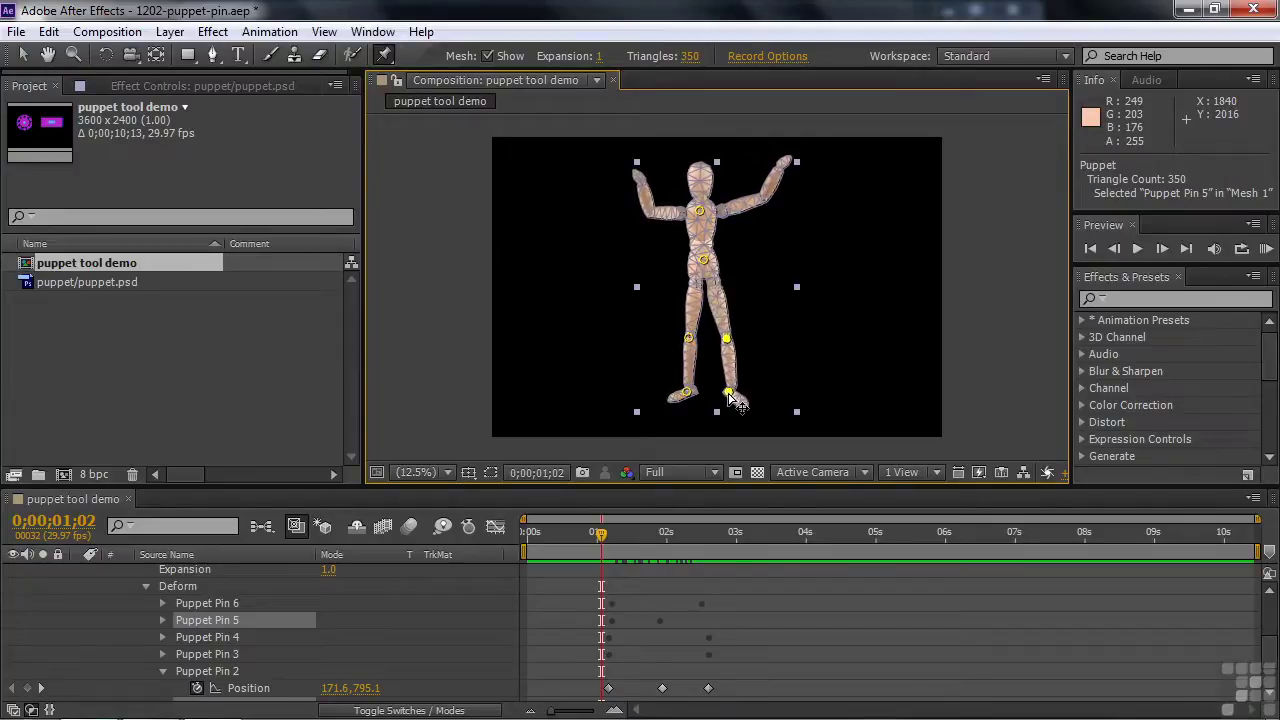
mouse_move(718, 213)
left_mouse_down()
mouse_move(742, 226)
mouse_move(702, 212)
left_mouse_up()
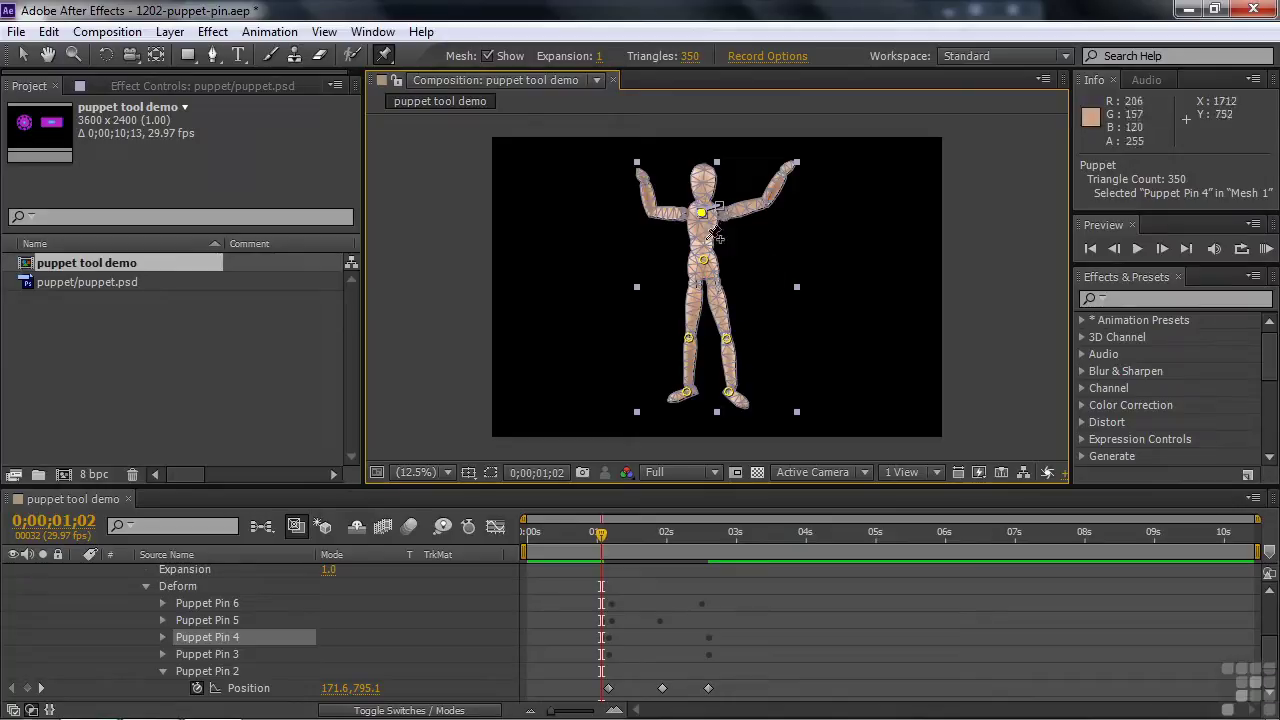
- Move the left-hand knee and foot pins outward together to widen the stance at 0;00;01;02
left_click(688, 338)
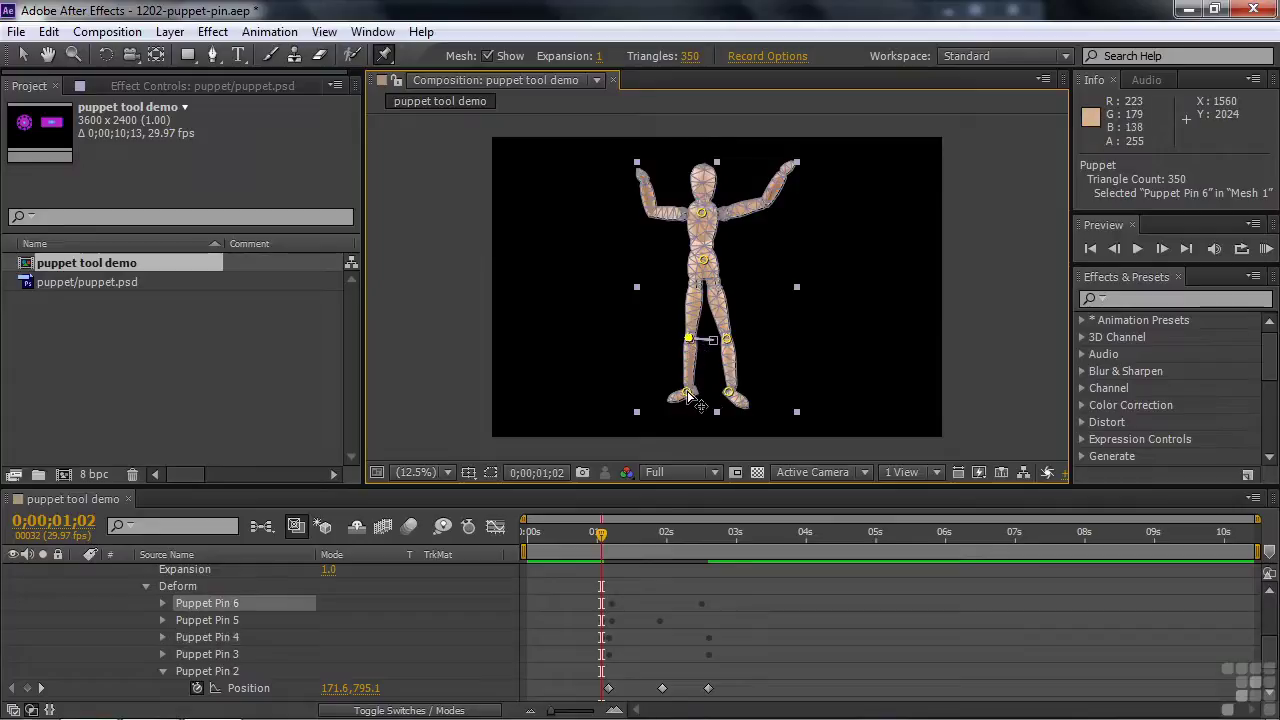
left_click(687, 395, "shift")
mouse_move(690, 343)
left_mouse_down()
mouse_move(726, 343)
mouse_move(686, 357)
mouse_move(709, 343)
mouse_move(748, 352)
mouse_move(672, 343)
left_mouse_up()
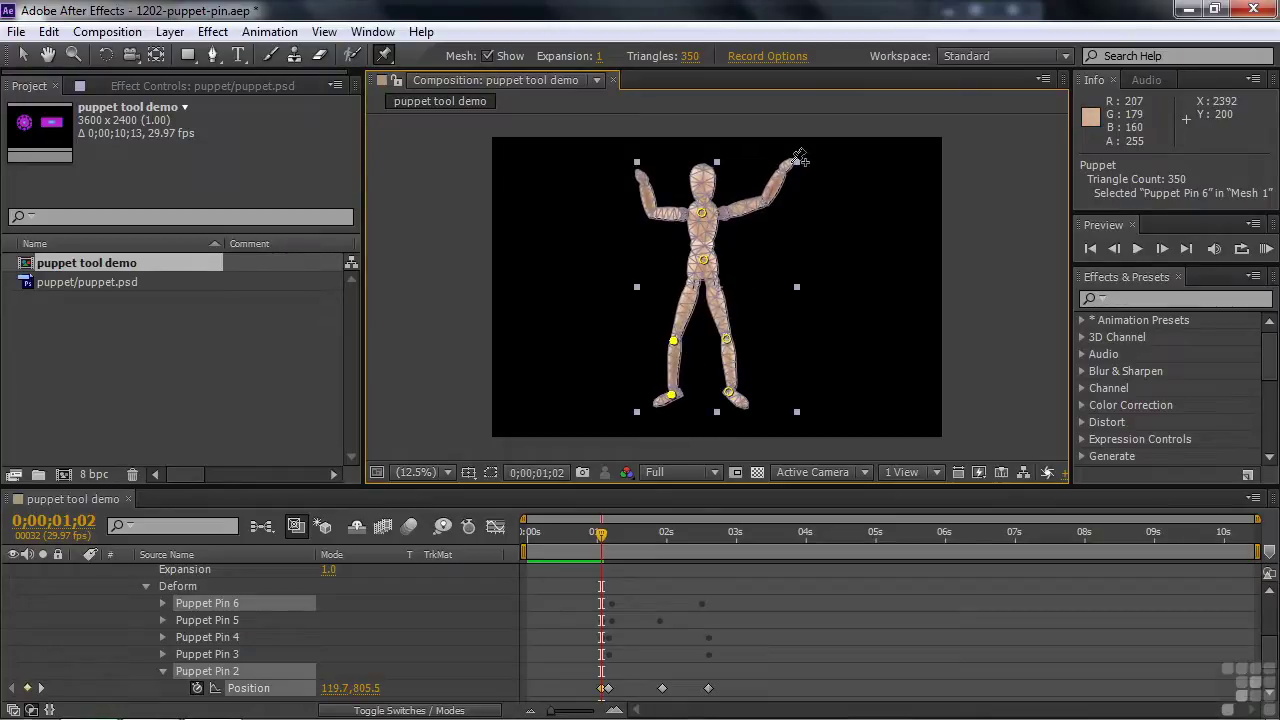
- Place puppet pins on the hand and forearm of the mannequin's right-hand arm and move the hand pin outward
left_click(790, 162)
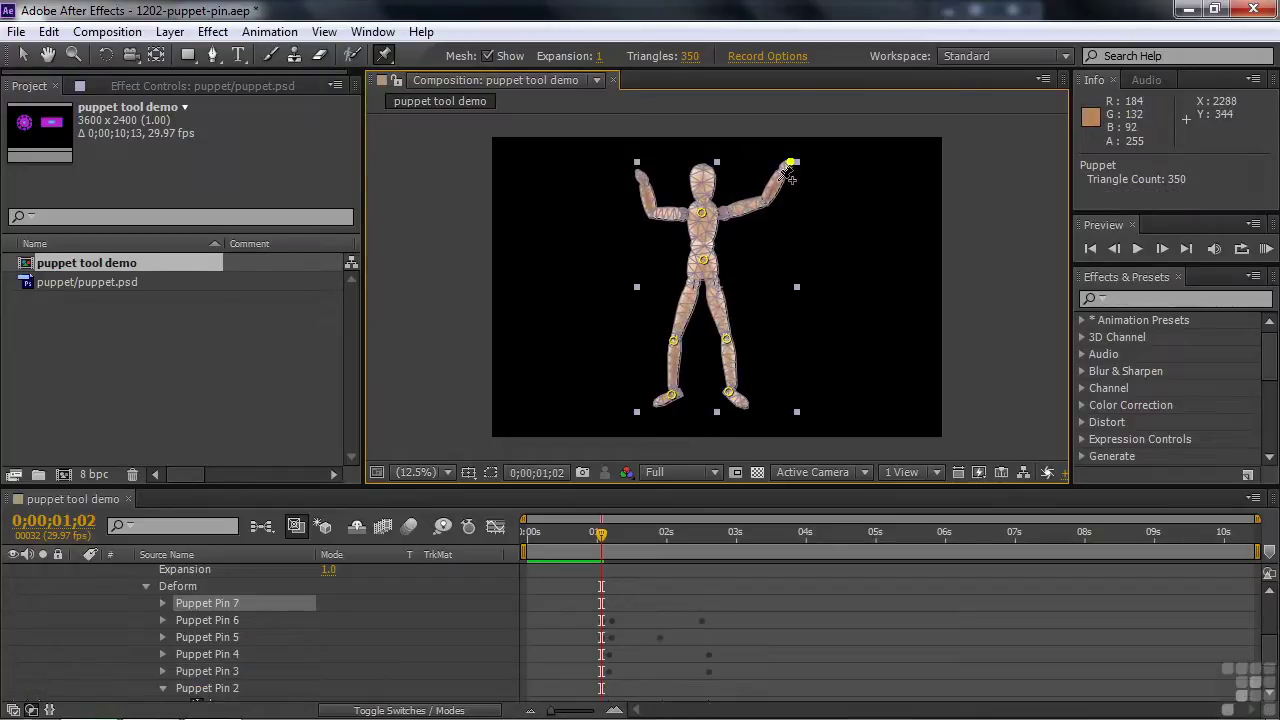
left_click(777, 179)
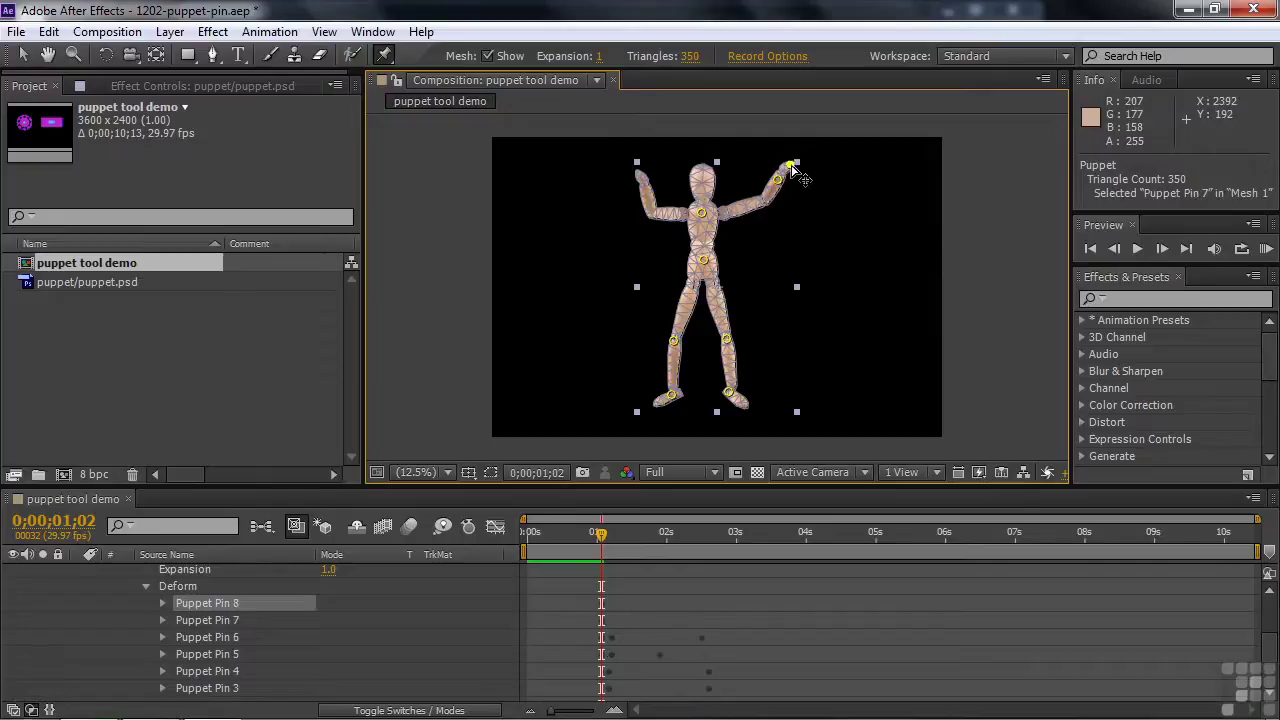
left_click(794, 171)
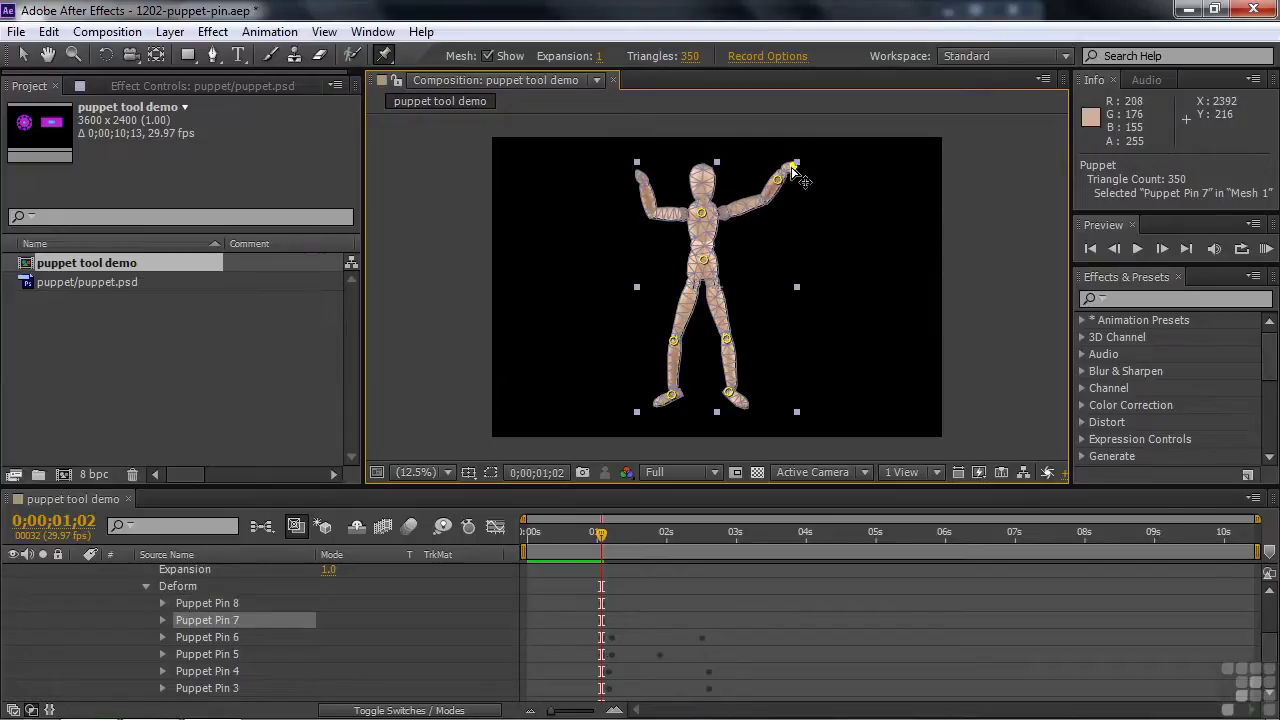
left_click_drag(800, 182, 800, 166)
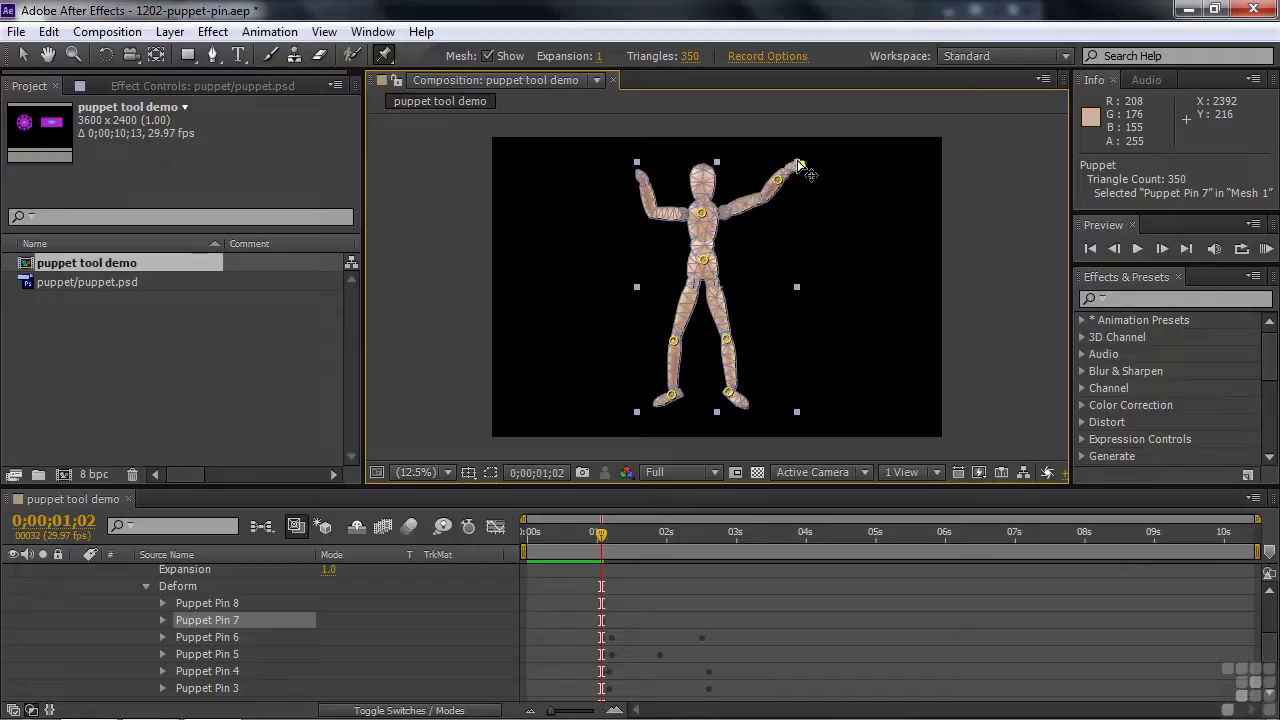
- Add a puppet pin at the right-hand elbow, then bend the hand down and back up with its pin
left_click(761, 201)
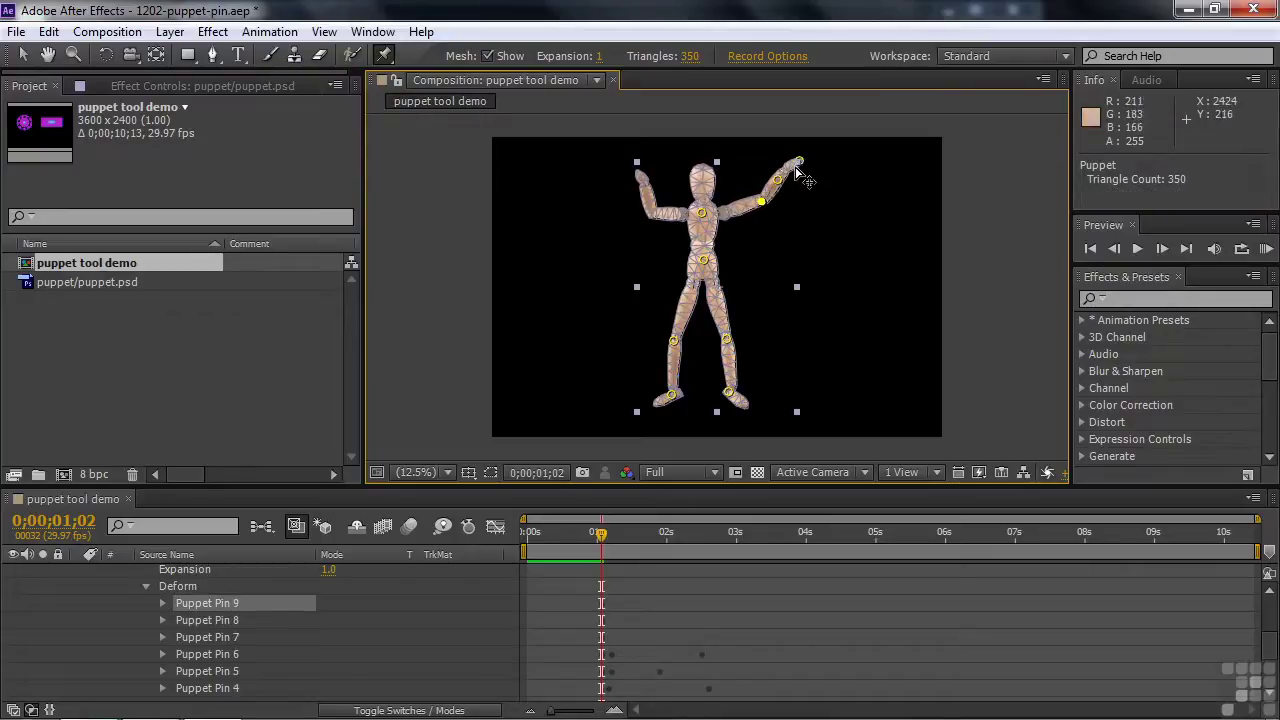
left_click(800, 171)
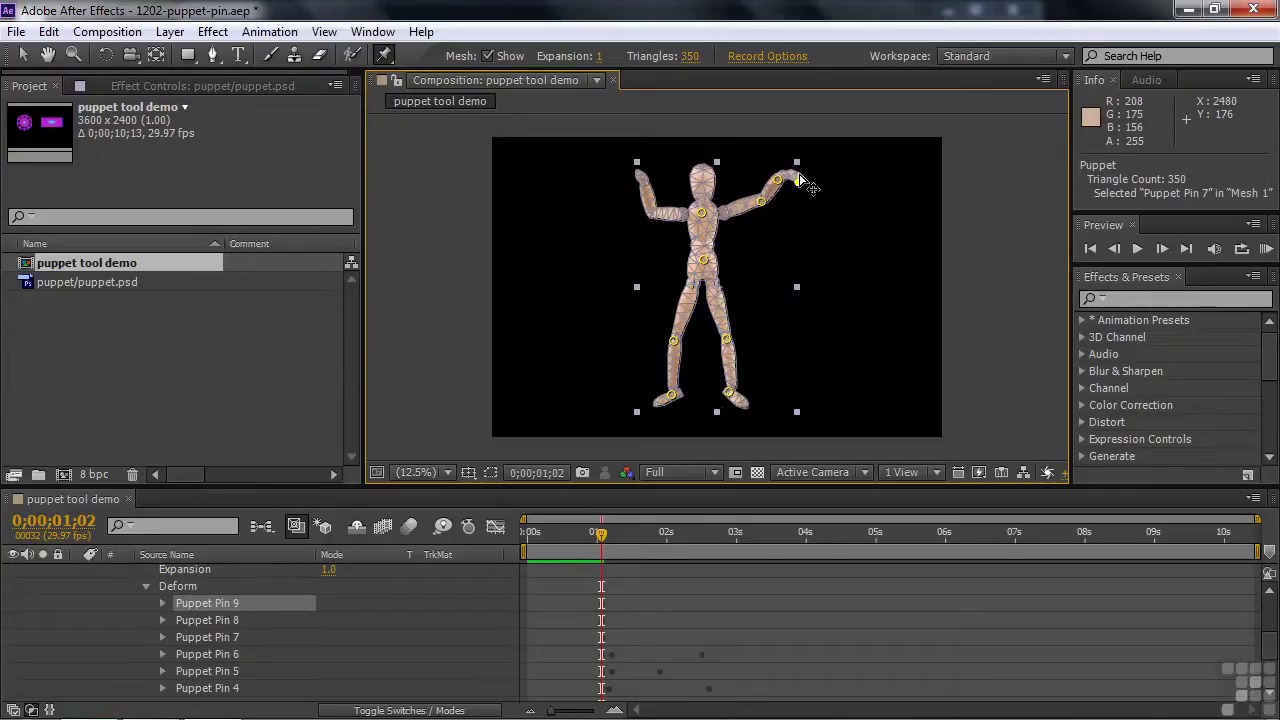
left_click_drag(801, 184, 795, 166)
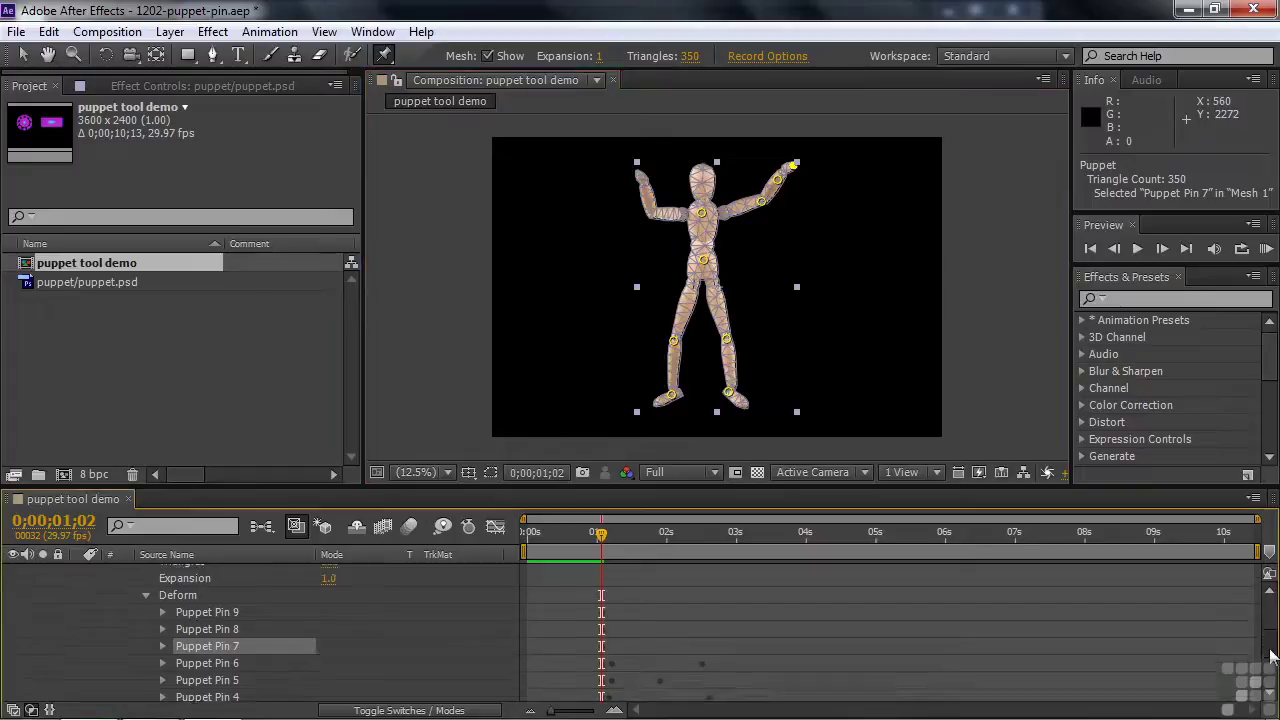
- Collapse and hide the puppet/puppet.psd layer, and show and select the "Distort this text" layer
left_click_drag(1273, 657, 1270, 622)
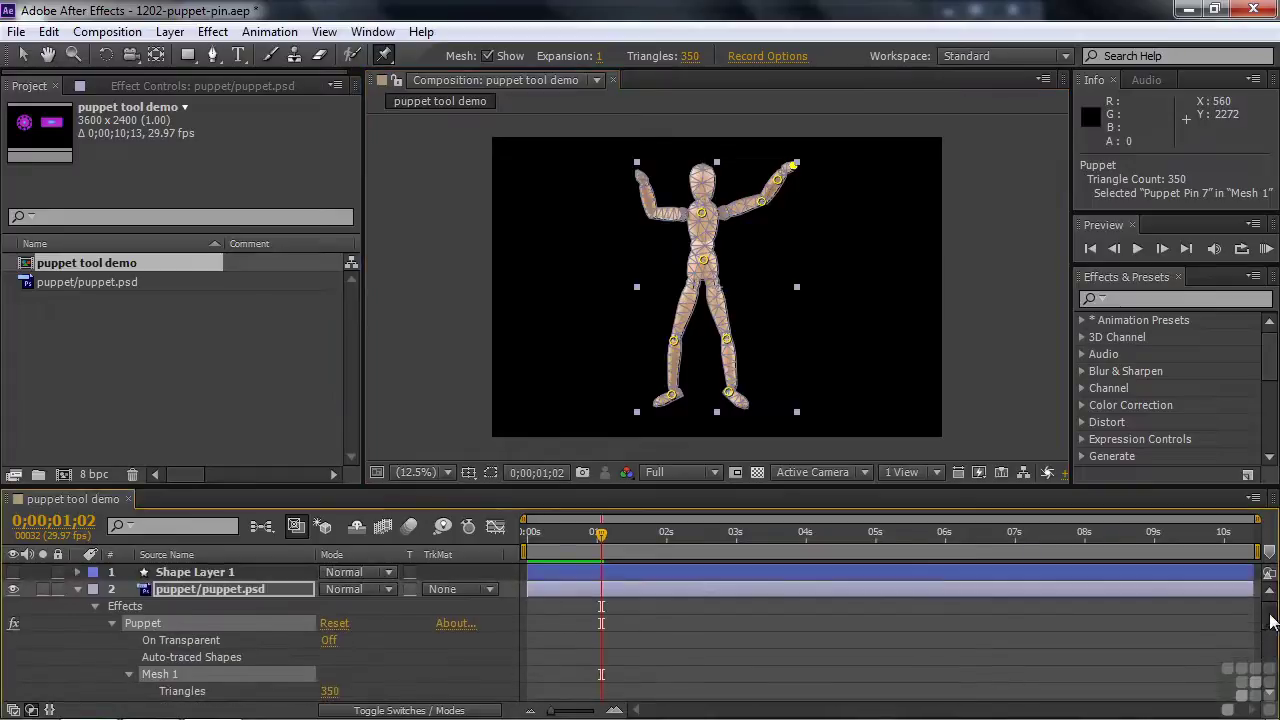
left_click(78, 590)
left_click(13, 589)
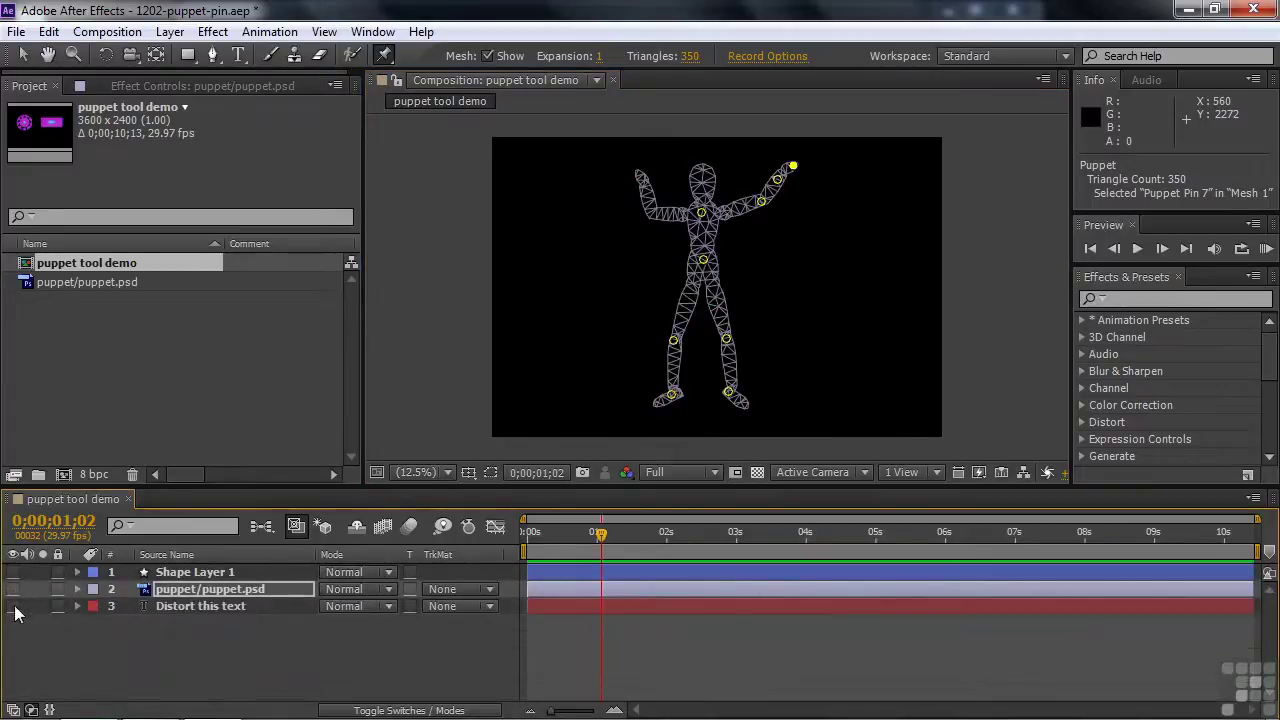
left_click(13, 606)
left_click(165, 606)
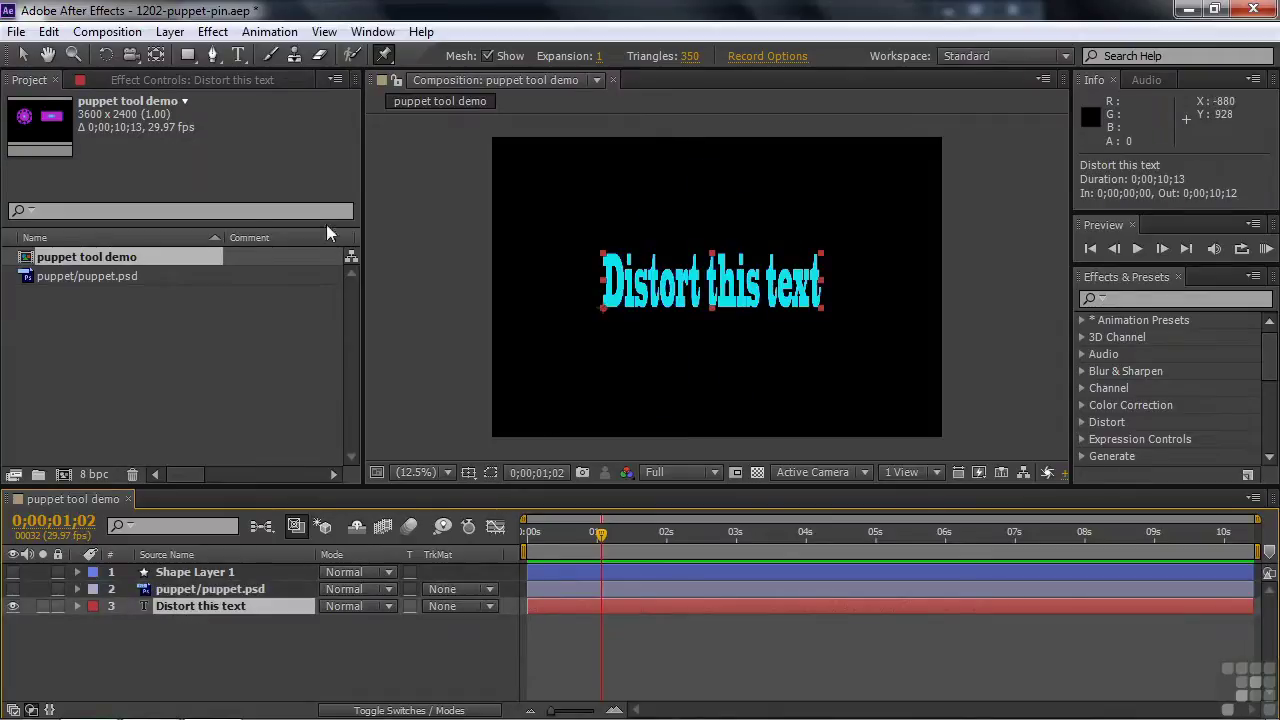
- Enlarge the text layer to a scale of 226% by 478% and reposition it near the centre of the frame
left_click(23, 57)
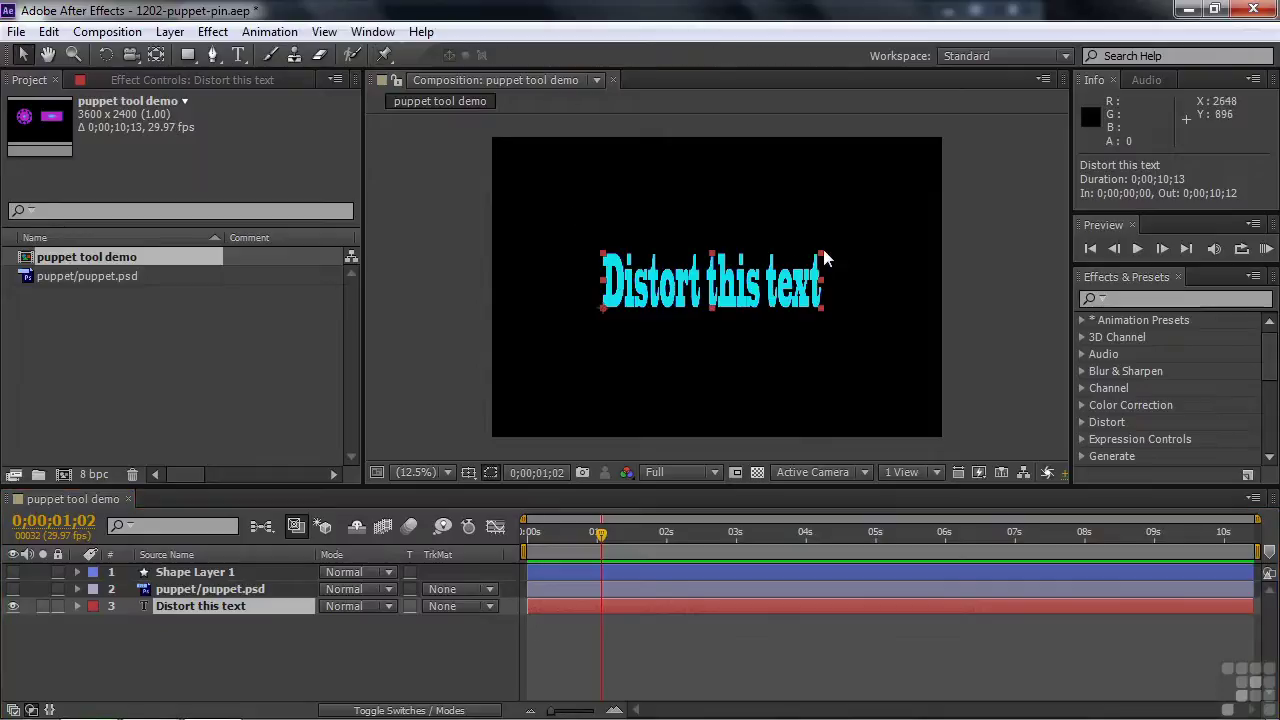
left_click_drag(822, 260, 891, 188)
left_click_drag(777, 279, 726, 331)
left_click_drag(843, 247, 895, 225)
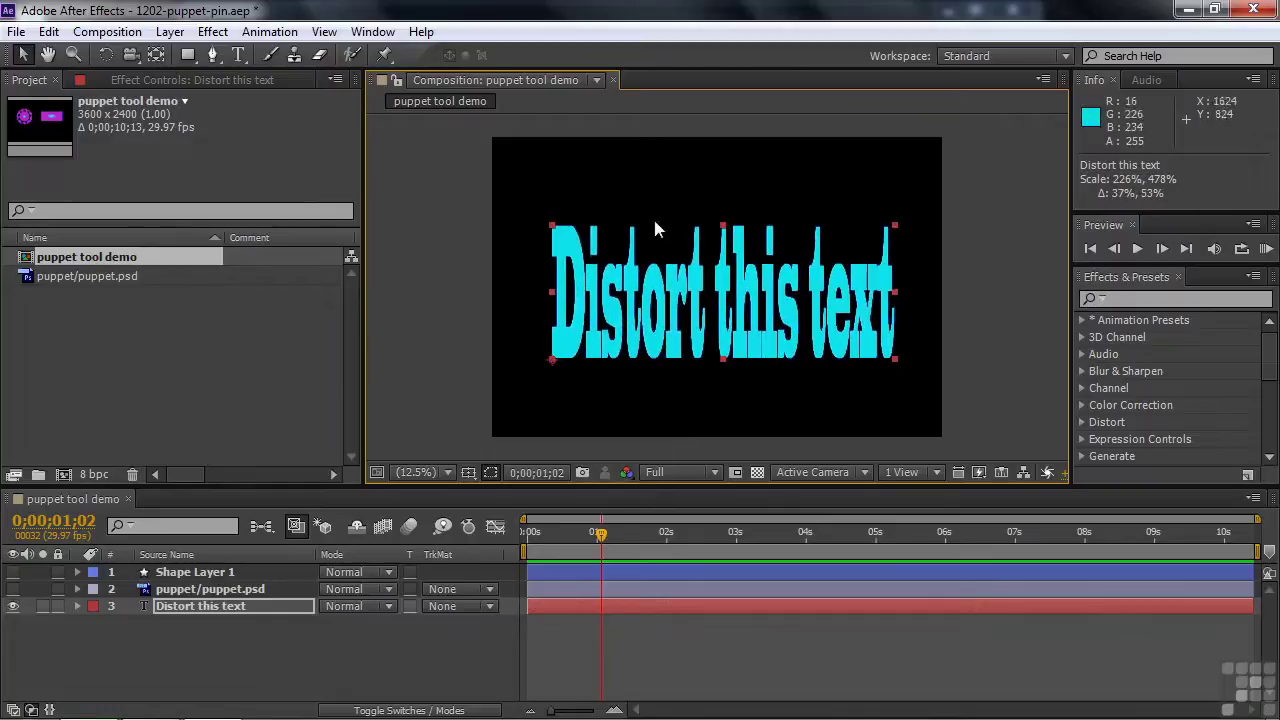
- Try placing single puppet pins on the D and o of "Distort" and the h and s of "this"
left_click(385, 55)
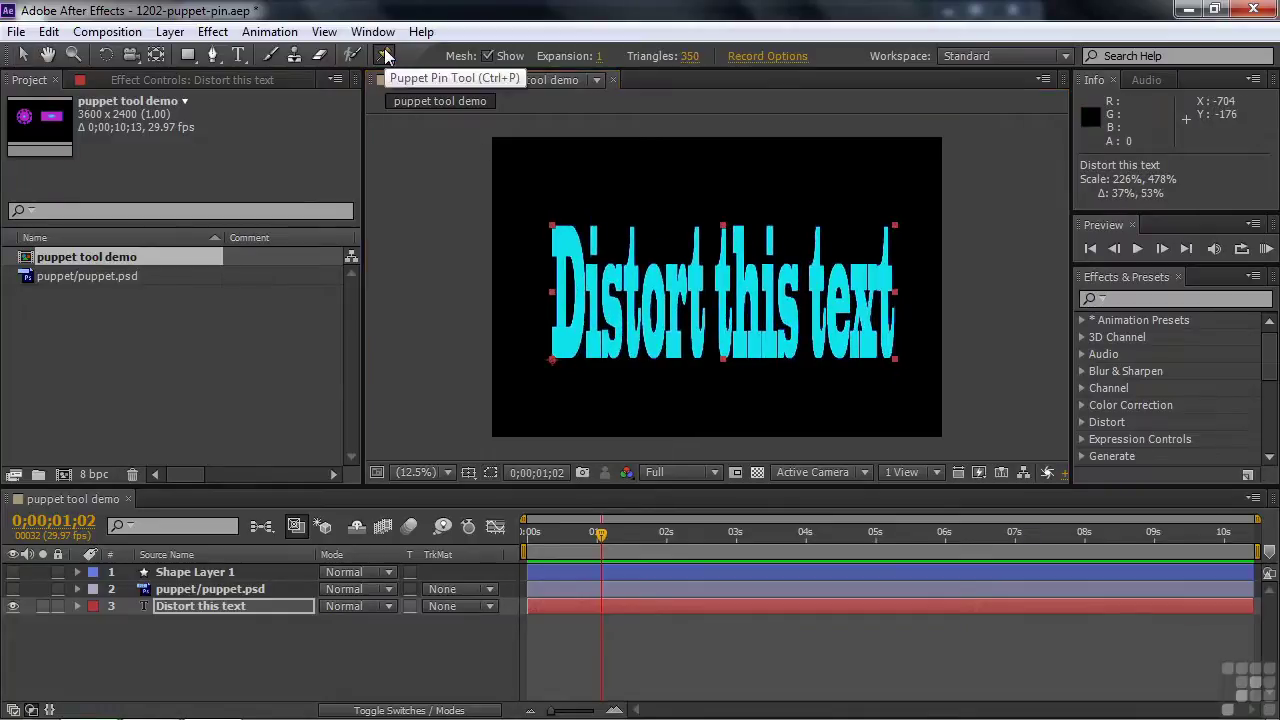
left_click(561, 248)
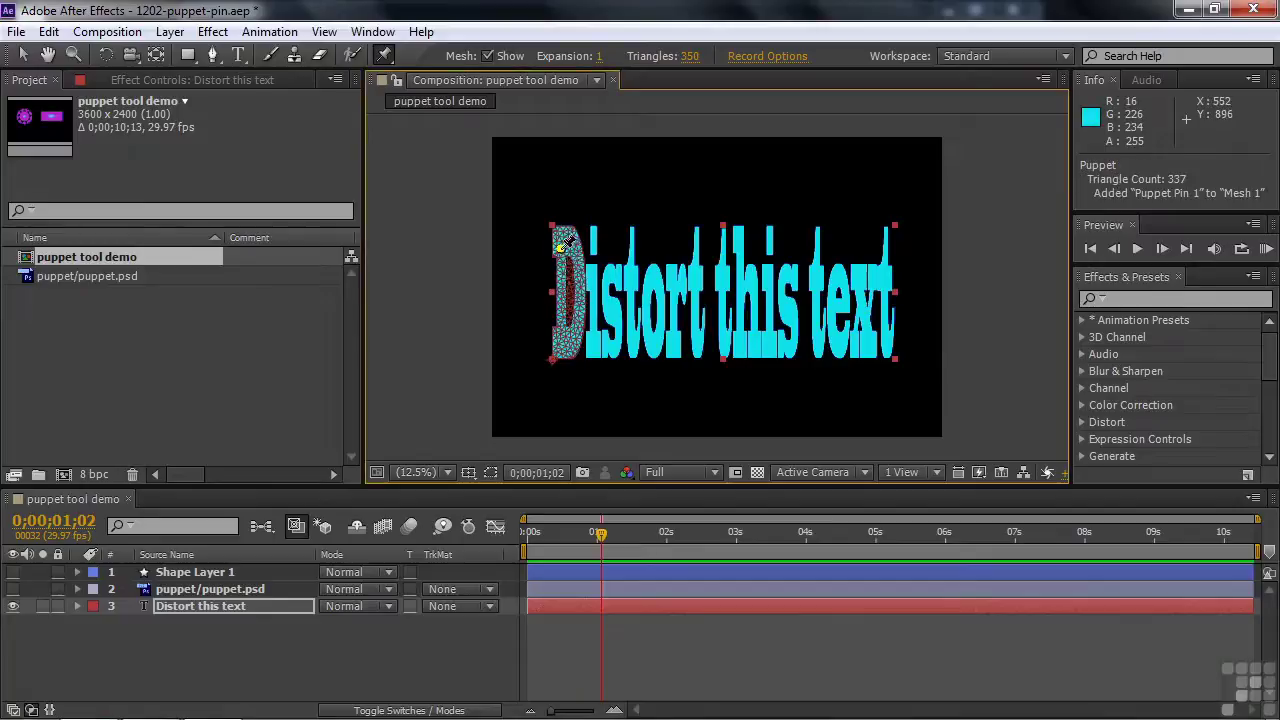
left_click(660, 344)
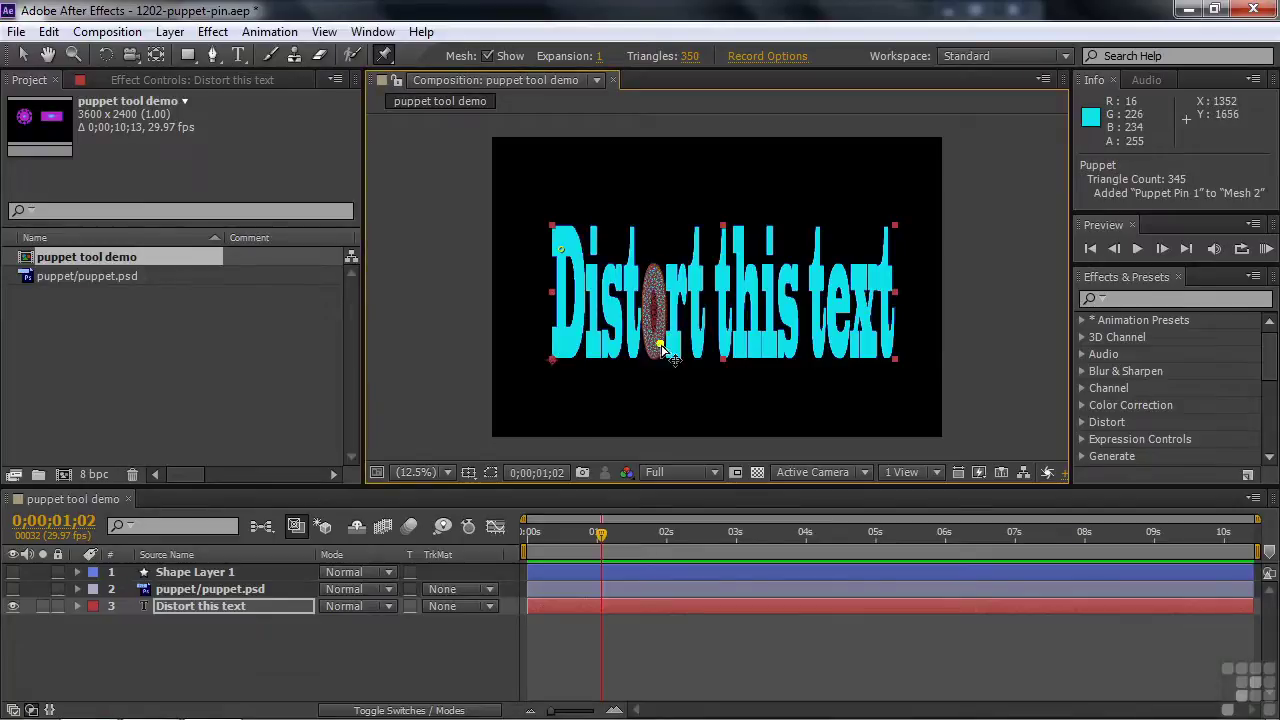
left_click(739, 342)
left_click(785, 346)
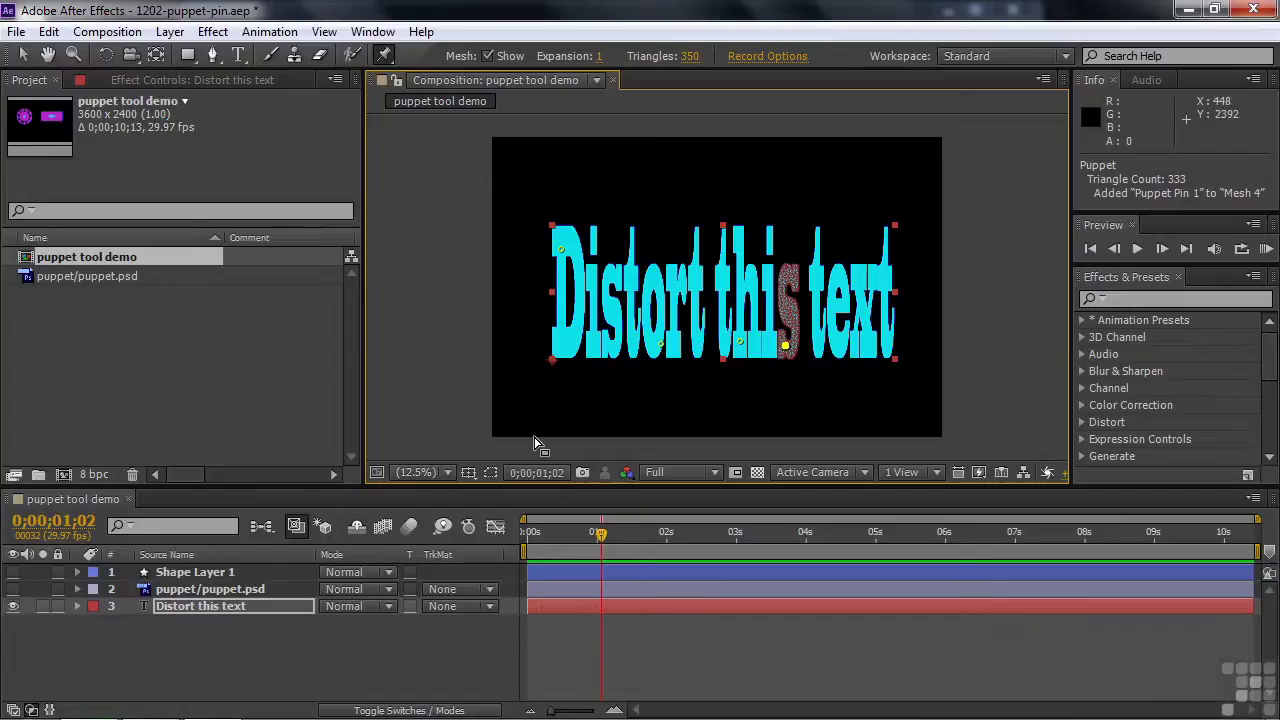
- Undo the puppet pins and meshes placed on the individual letters
key("ctrl+z")
key("ctrl+z")
key("ctrl+z")
key("ctrl+z")
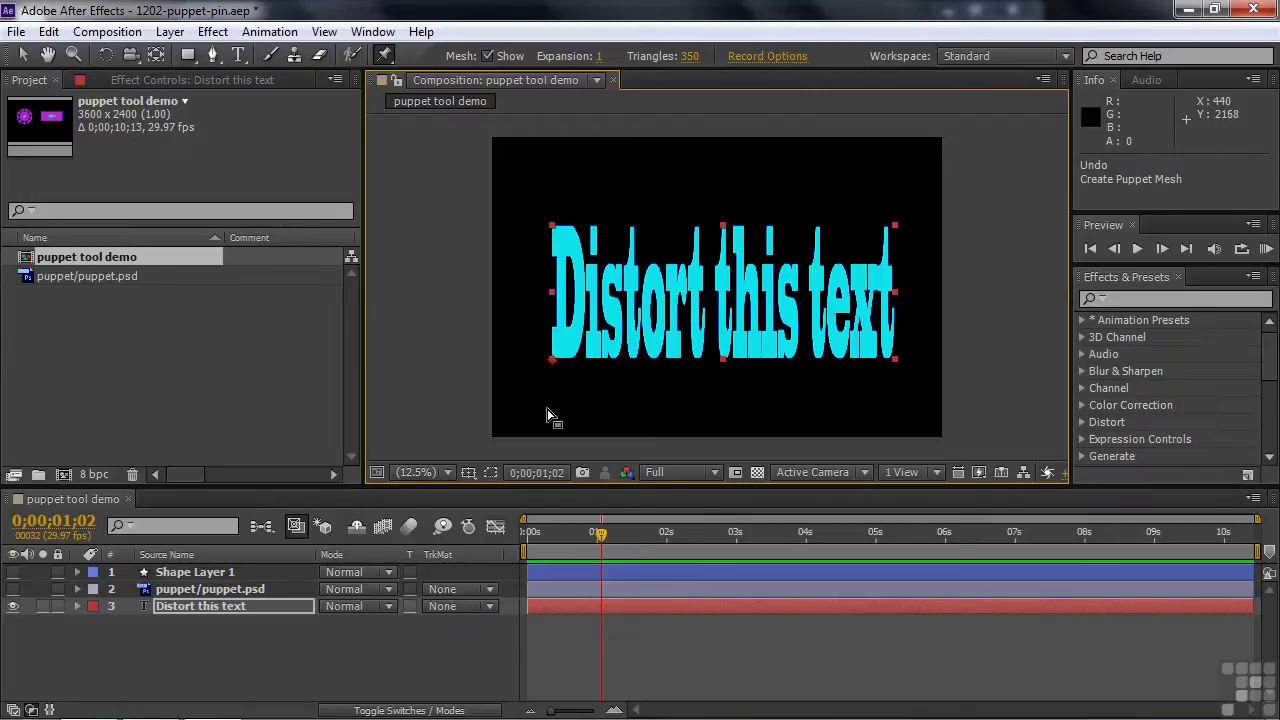
- Draw a rectangular mask enclosing all of the text on the "Distort this text" layer
left_click(192, 52)
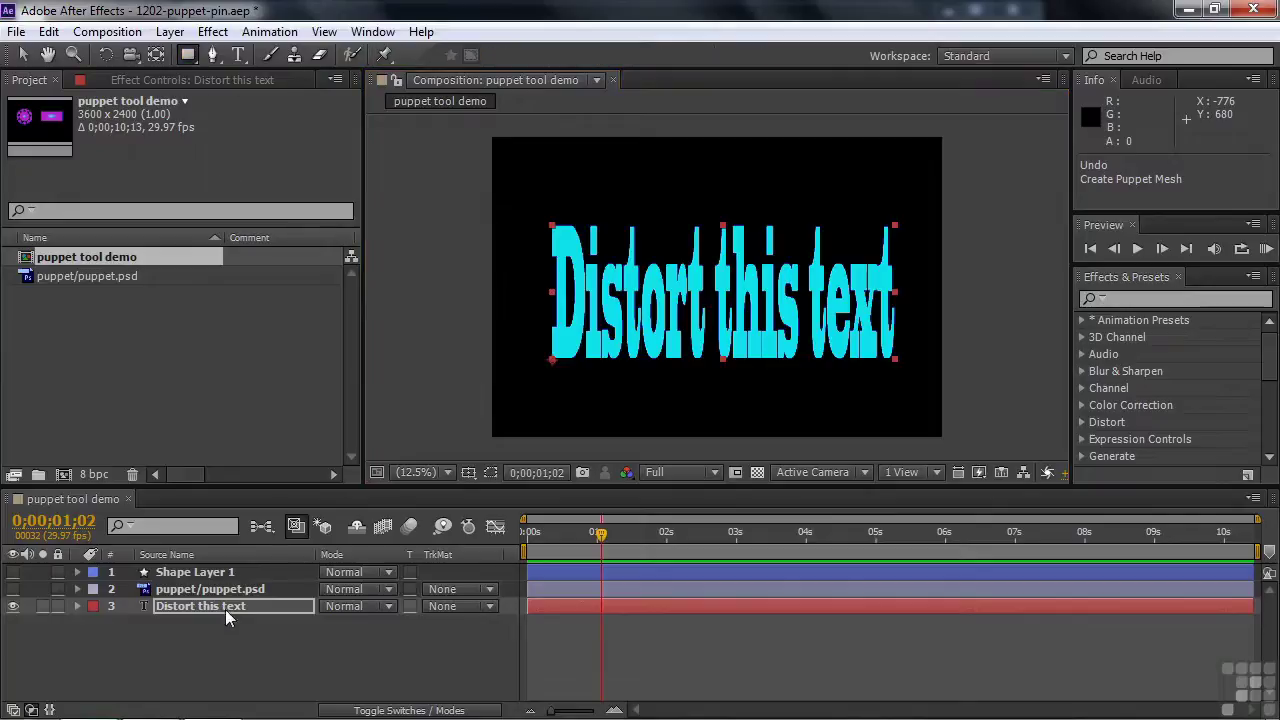
left_click_drag(525, 196, 930, 396)
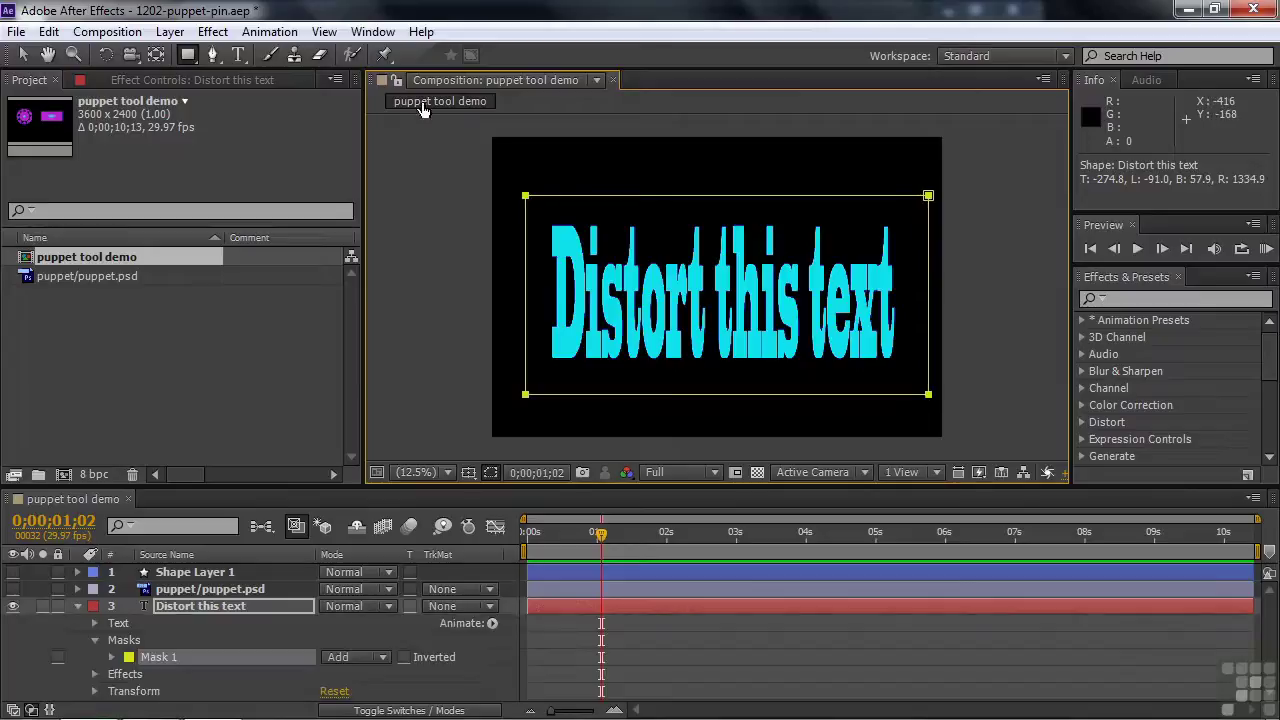
- Place a puppet pin near the base of the first t of "text" and one at each corner of the text
left_click(385, 54)
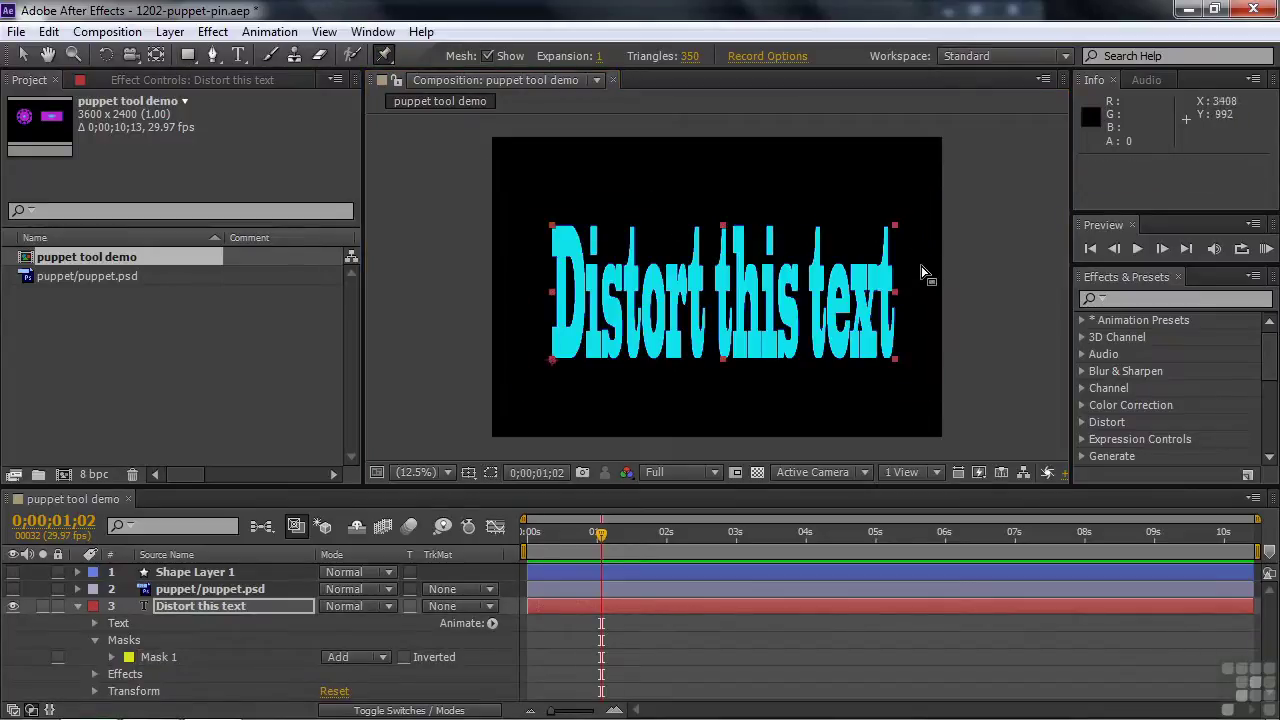
left_click(808, 344)
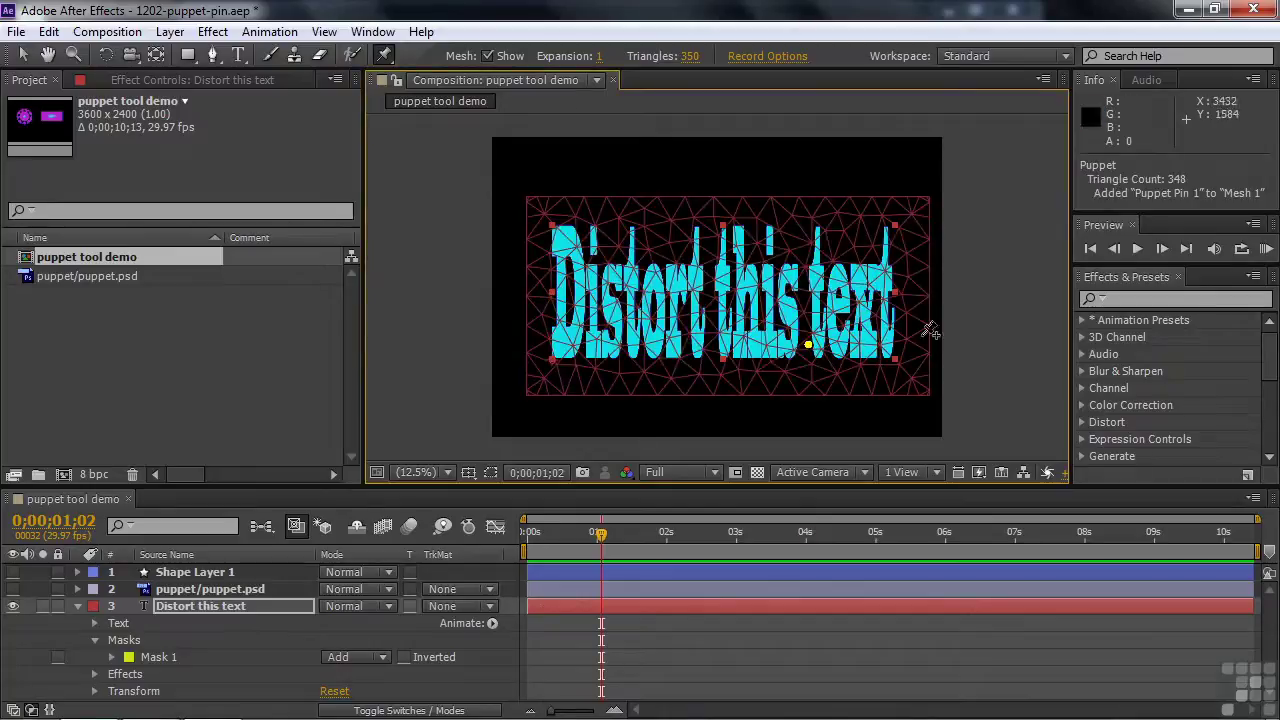
left_click(550, 237)
left_click(556, 349)
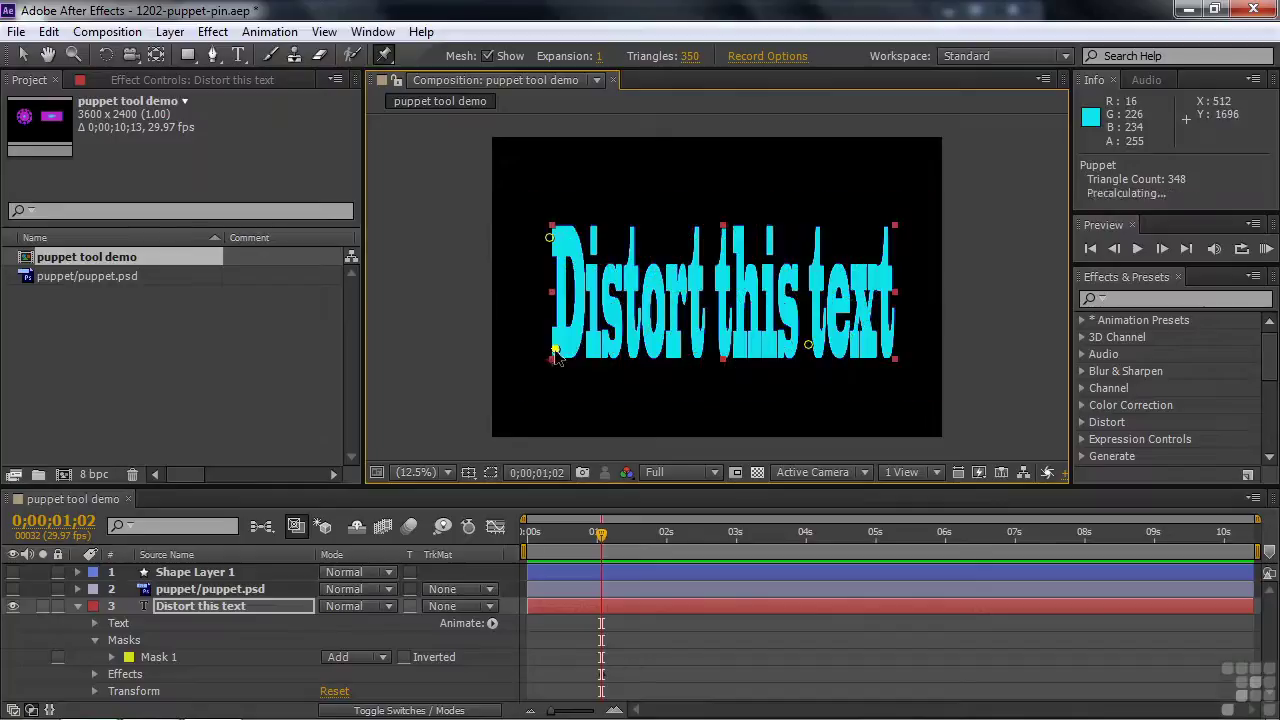
left_click(894, 239)
left_click(892, 350)
- Distort the text by moving its upper-right corner pin, and add and move another pin near the top of the final t of "Distort"
left_click_drag(894, 240, 917, 270)
mouse_move(889, 218)
left_mouse_down()
mouse_move(855, 175)
mouse_move(894, 233)
left_mouse_up()
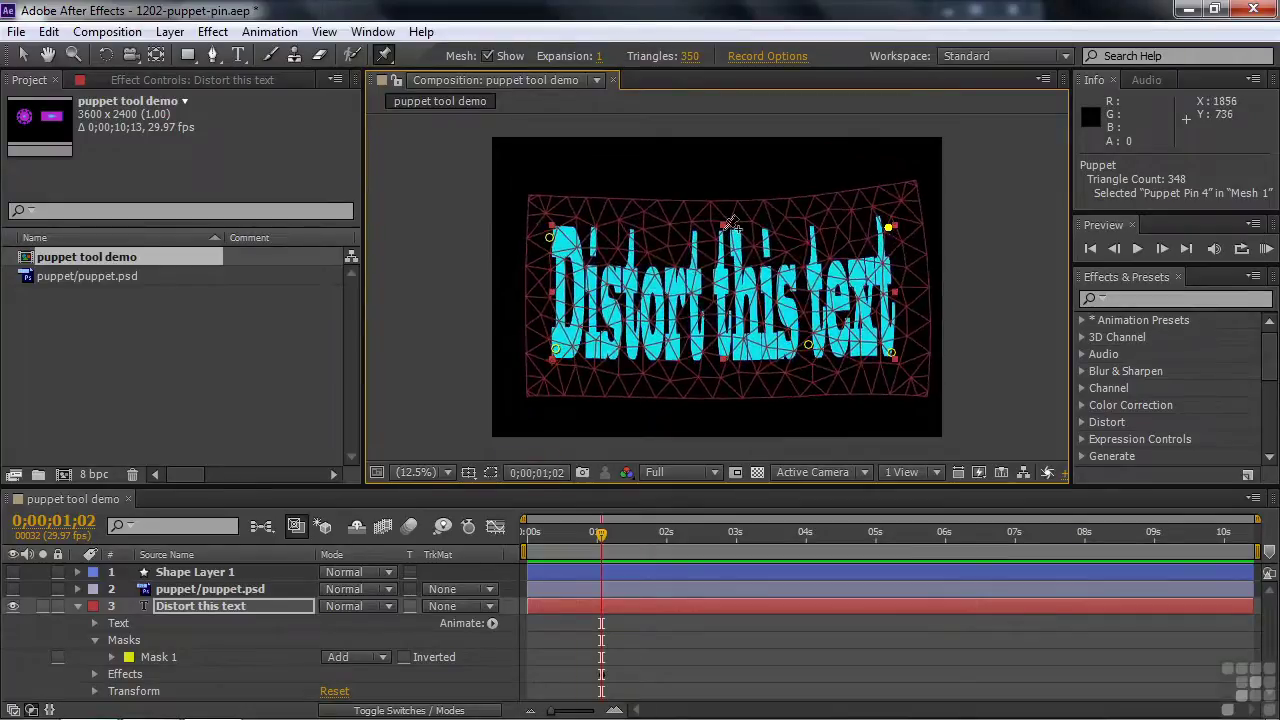
left_click(682, 254)
mouse_move(686, 262)
left_mouse_down()
mouse_move(690, 175)
mouse_move(698, 258)
left_mouse_up()
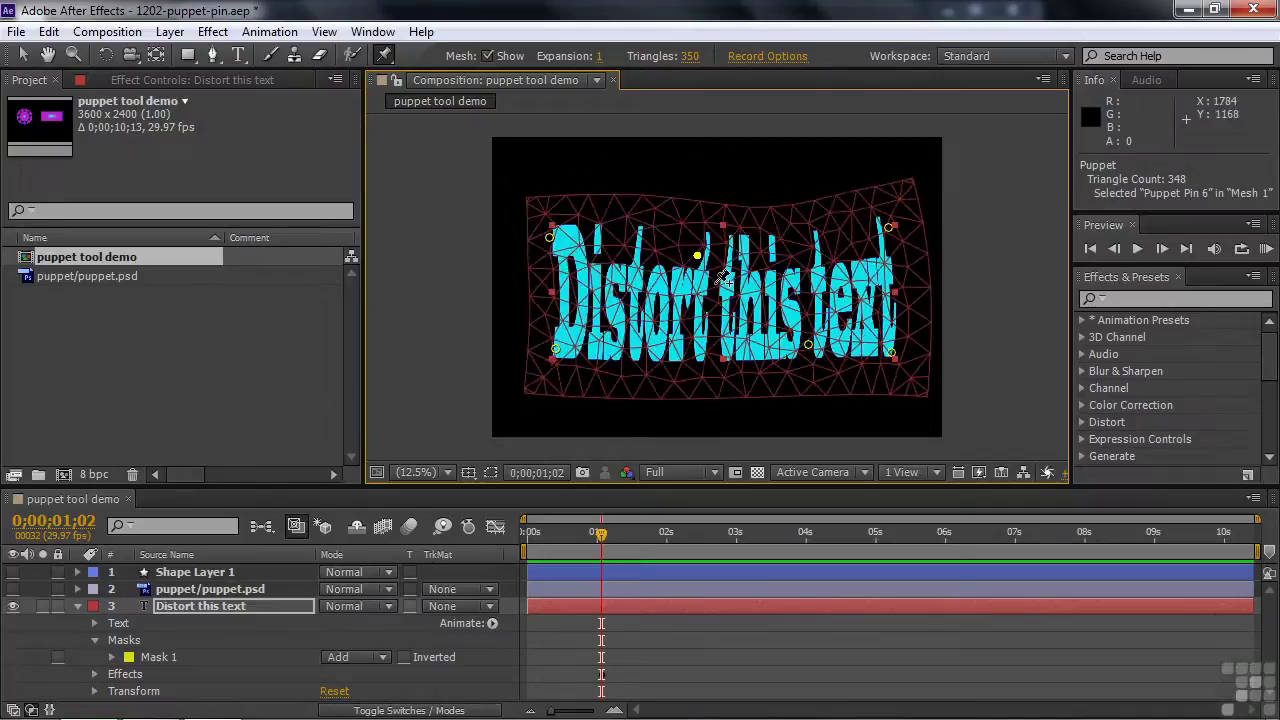